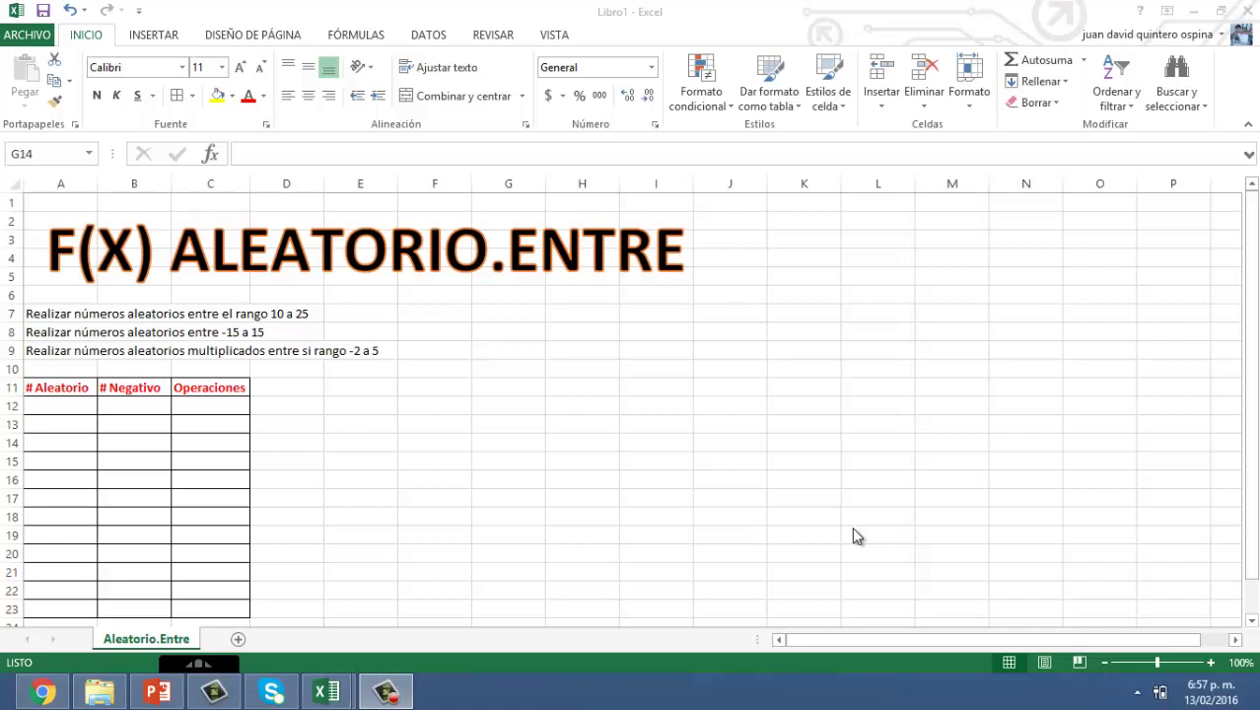
Step: Select cell A12 under # Aleatorio, checking the 10 to 25 range in the instructions
{"action": "left_click", "coordinate": [81, 405]}
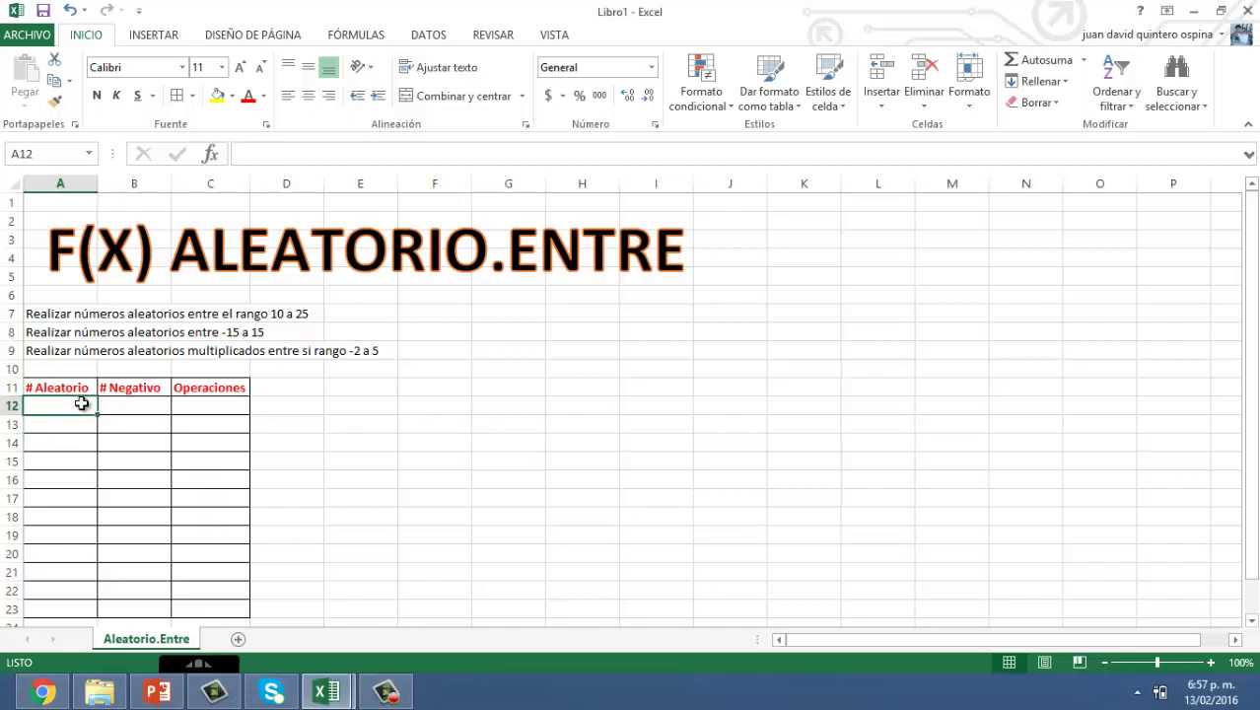
{"action": "left_click", "coordinate": [58, 309]}
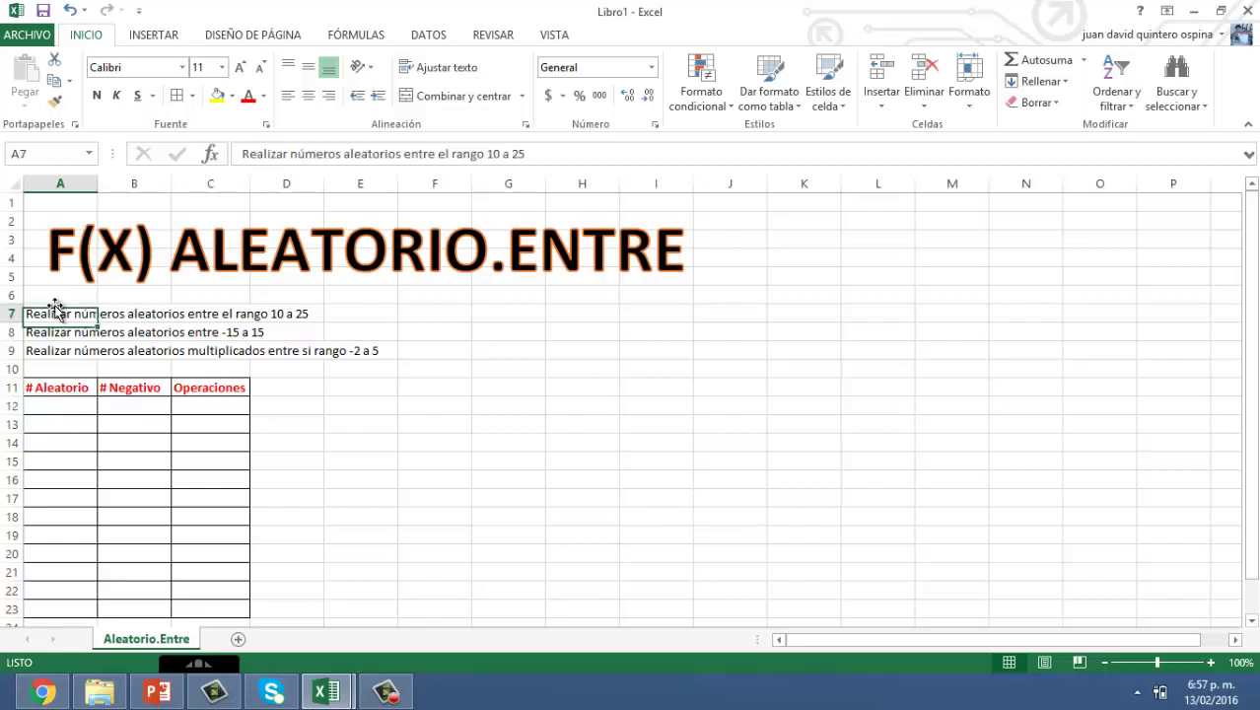
{"action": "left_click", "coordinate": [54, 404]}
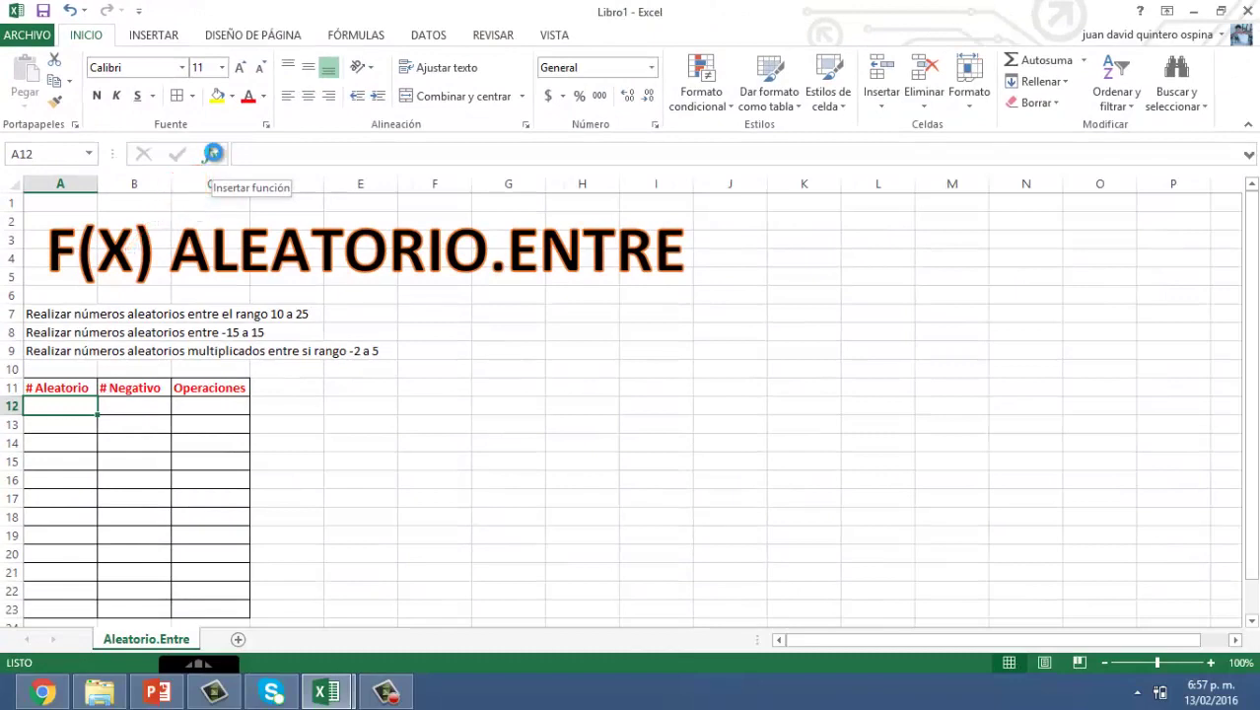
Step: Insert ALEATORIO.ENTRE from the Matemáticas y trigonométricas category into A12
{"action": "left_click", "coordinate": [213, 155]}
{"action": "left_click", "coordinate": [843, 268]}
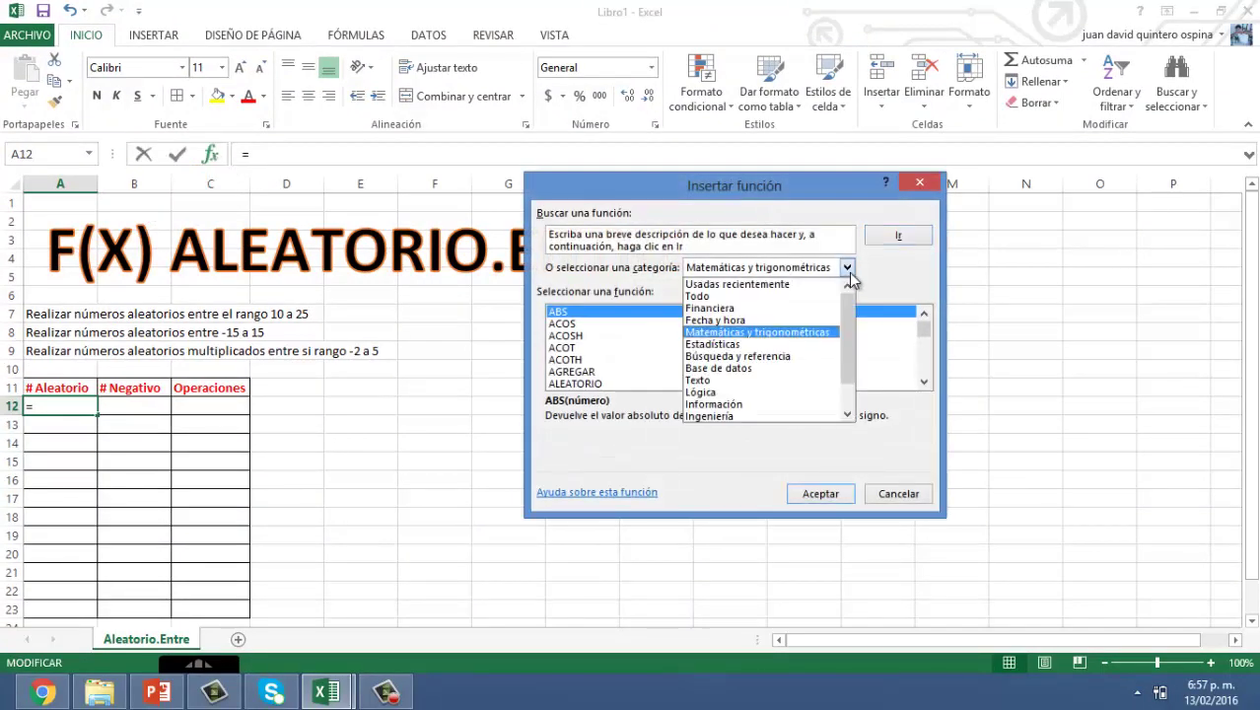
{"action": "left_click", "coordinate": [749, 333]}
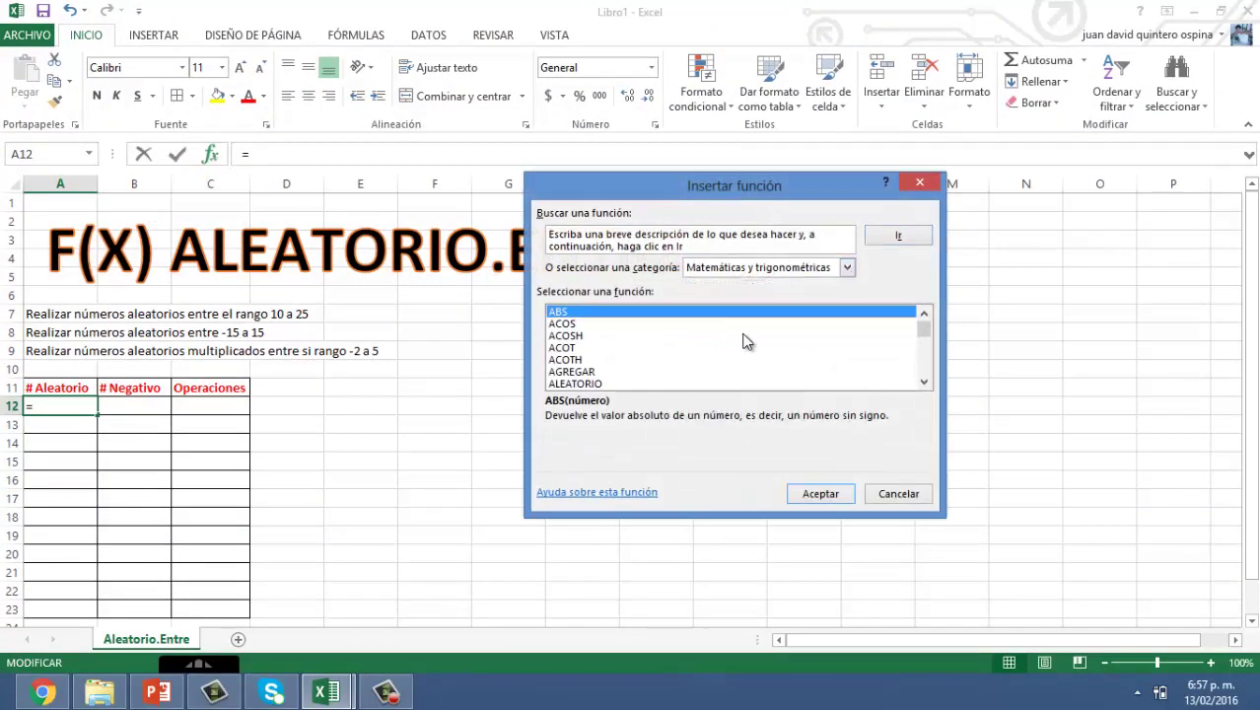
{"action": "left_click", "coordinate": [923, 382]}
{"action": "left_click", "coordinate": [923, 382]}
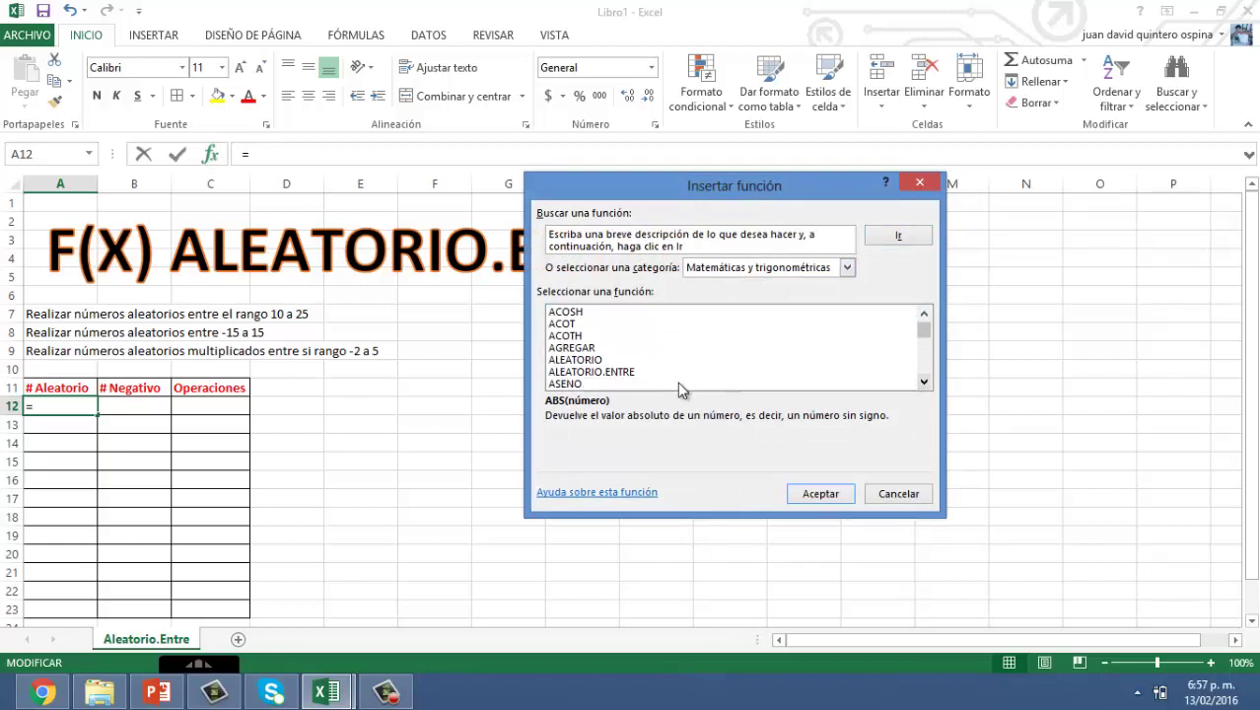
{"action": "left_click", "coordinate": [639, 372]}
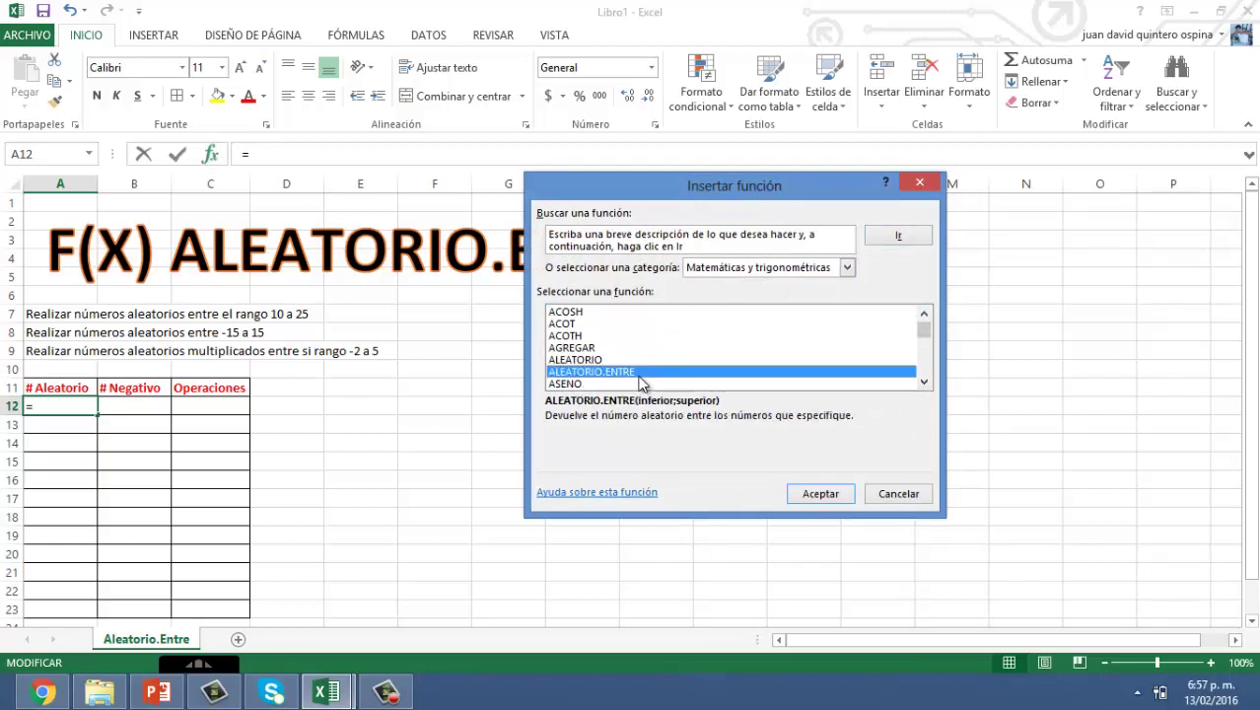
{"action": "left_click", "coordinate": [818, 492]}
{"action": "left_click_drag", "start_coordinate": [729, 246], "coordinate": [792, 189]}
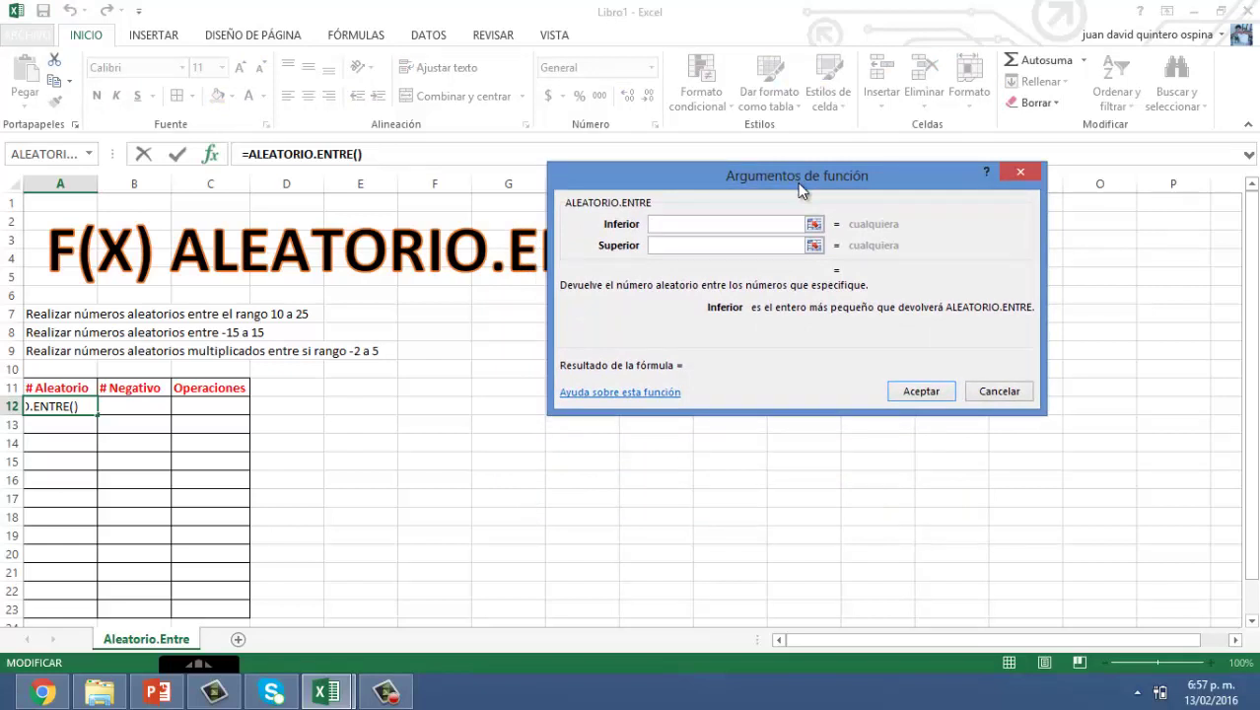
Step: Enter Inferior 10 and Superior 25 as the ALEATORIO.ENTRE arguments
{"action": "left_click", "coordinate": [676, 248]}
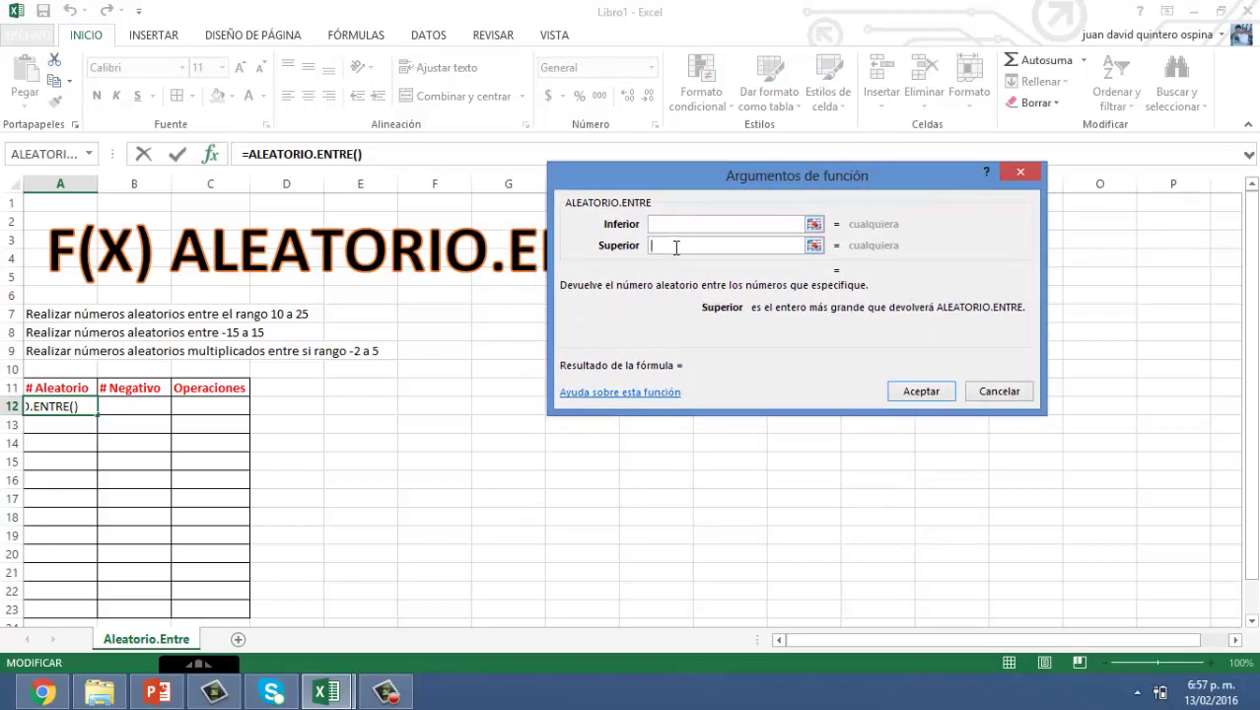
{"action": "left_click", "coordinate": [674, 224]}
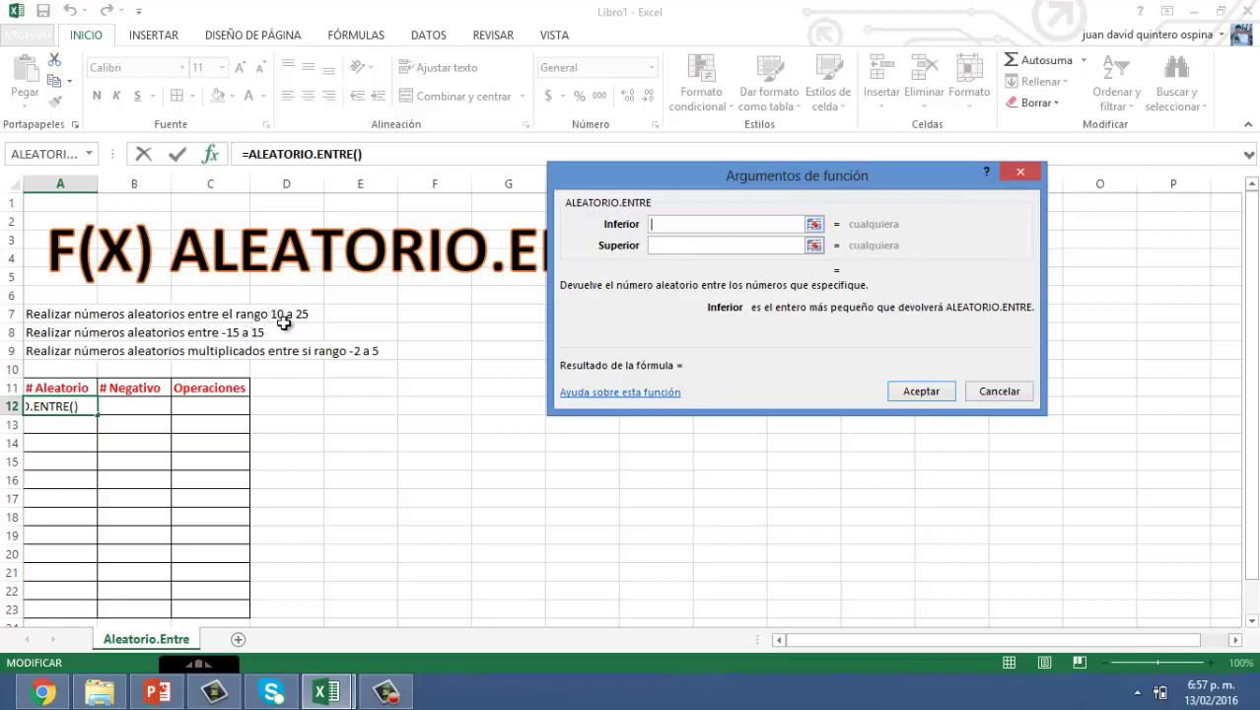
{"action": "type", "text": "1"}
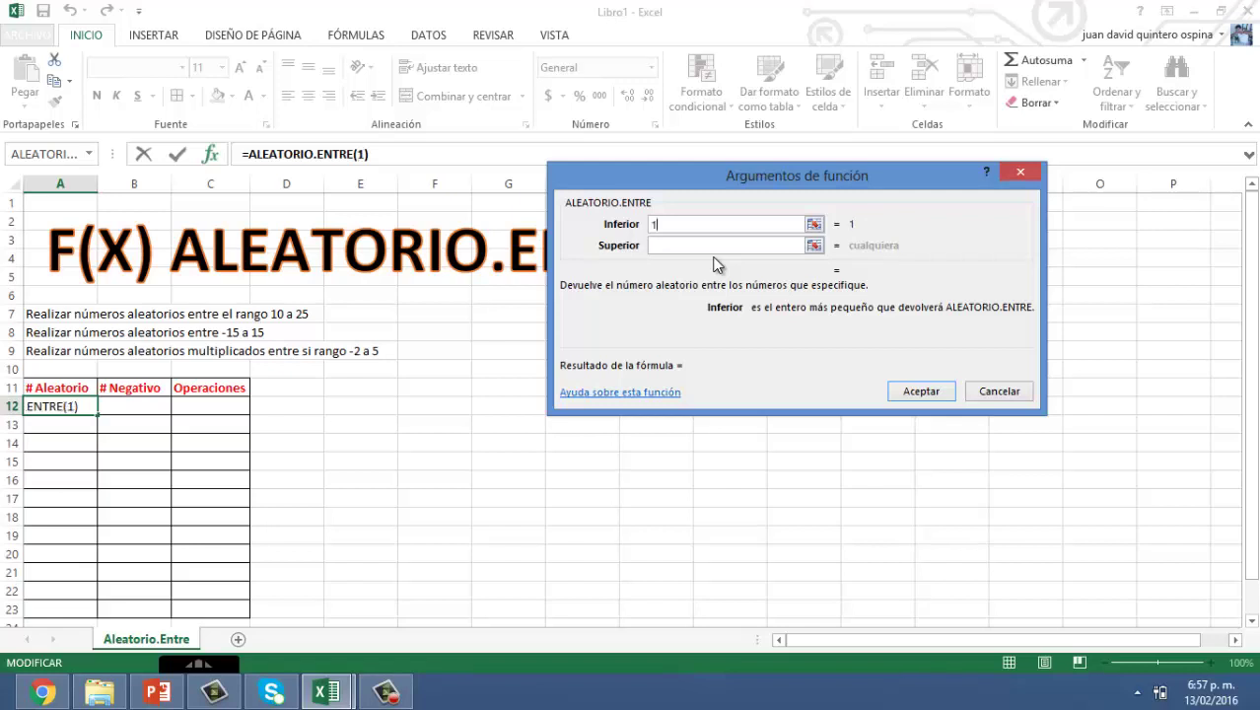
{"action": "type", "text": "0"}
{"action": "left_click", "coordinate": [701, 249]}
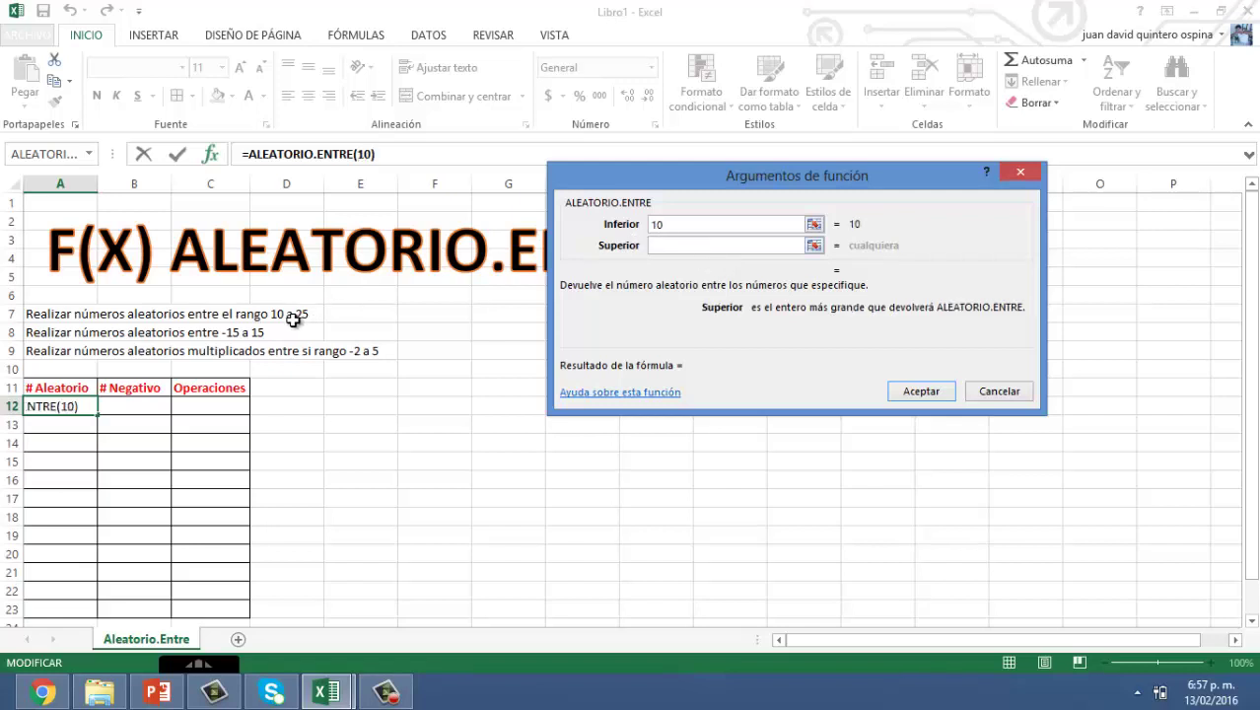
{"action": "type", "text": "25"}
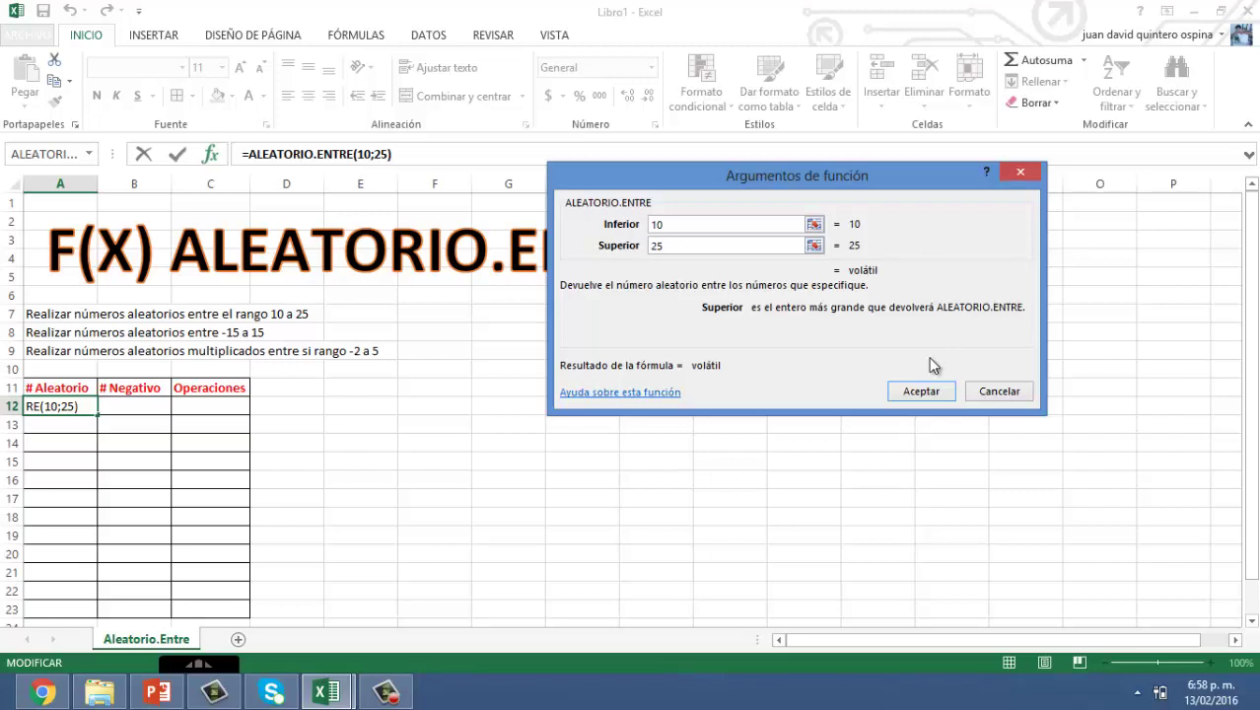
Step: Confirm =ALEATORIO.ENTRE(10;25) in A12 and fill it down to A23
{"action": "left_click", "coordinate": [922, 392]}
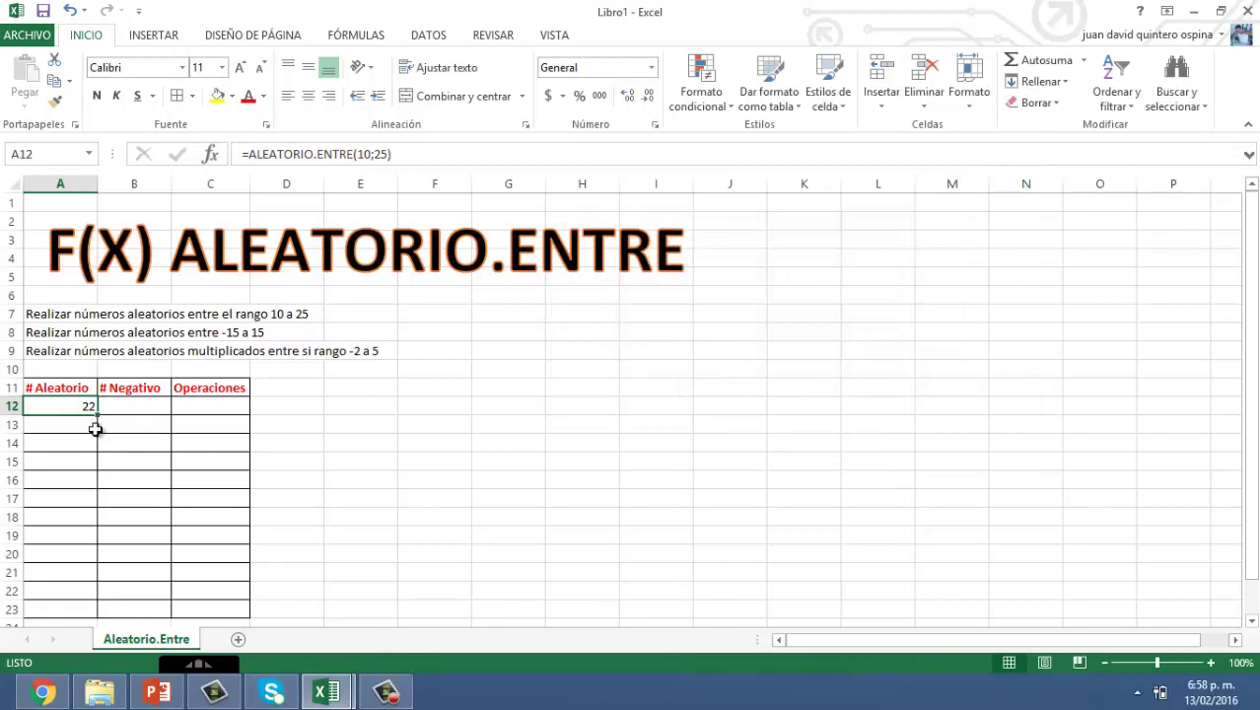
{"action": "scroll", "coordinate": [101, 413], "scroll_direction": "down", "scroll_amount": 1}
{"action": "scroll", "coordinate": [102, 412], "scroll_direction": "up", "scroll_amount": 1}
{"action": "scroll", "coordinate": [101, 413], "scroll_direction": "down", "scroll_amount": 1}
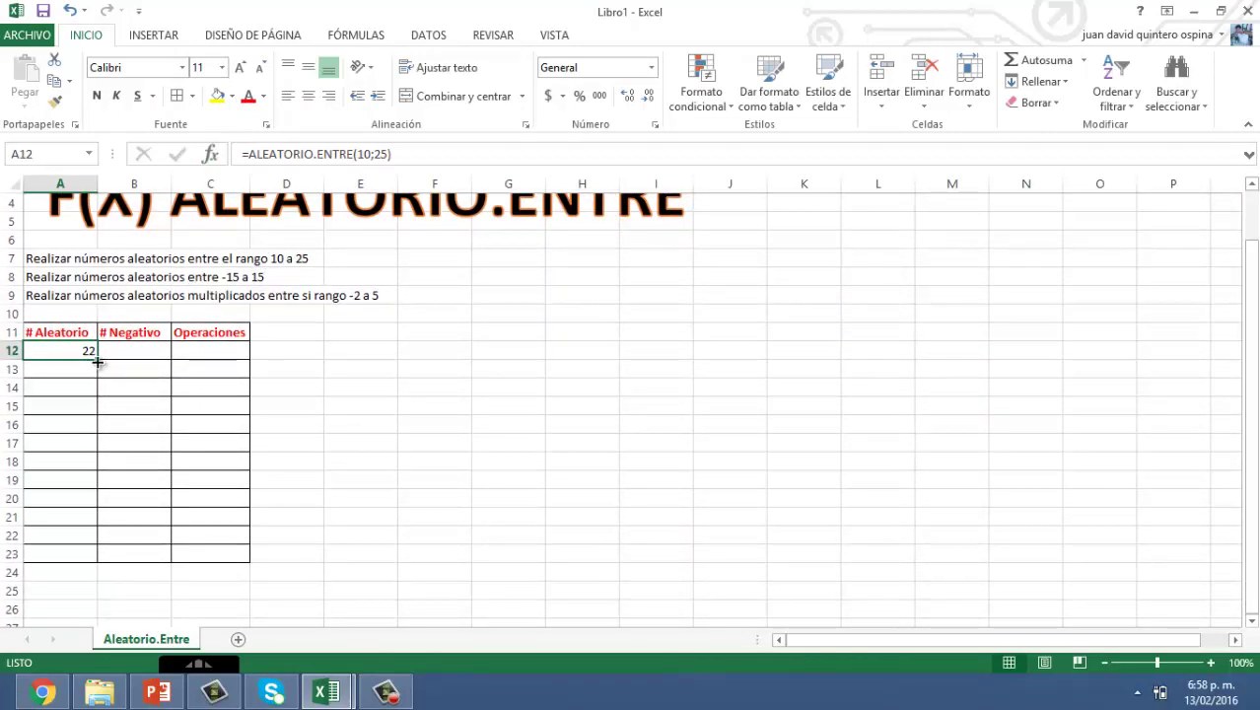
{"action": "left_click_drag", "start_coordinate": [95, 359], "coordinate": [89, 557]}
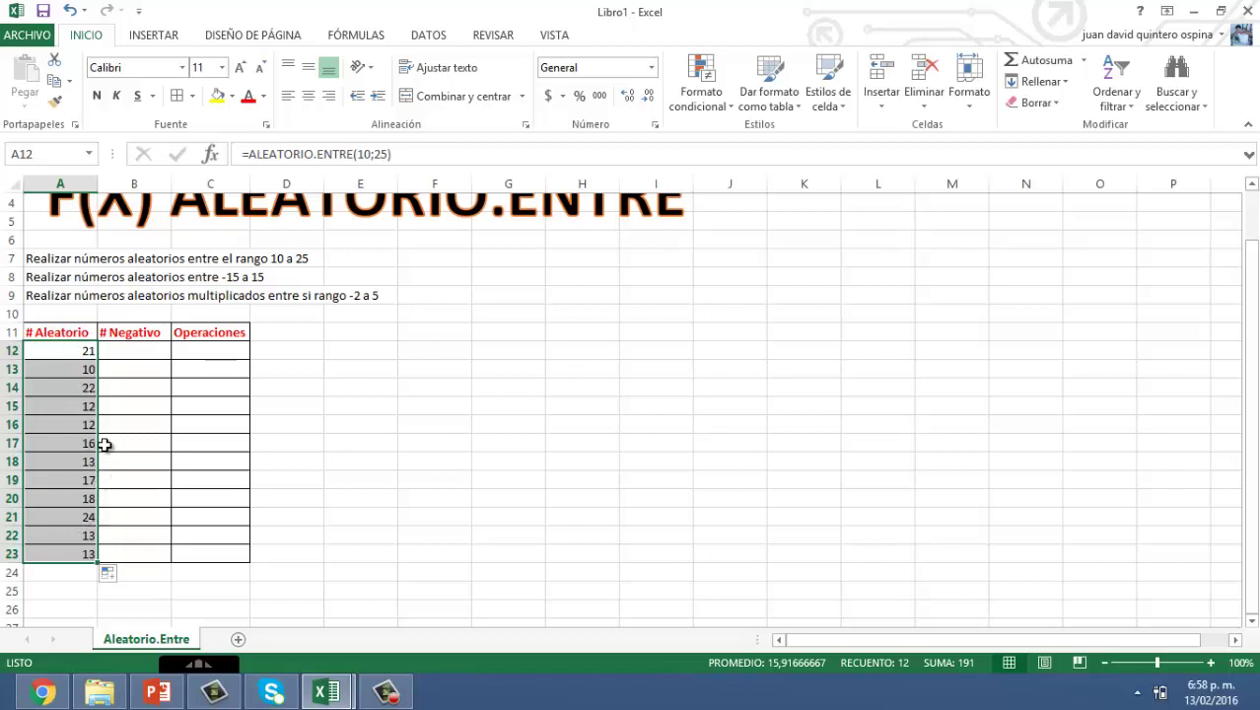
{"action": "left_click", "coordinate": [84, 521]}
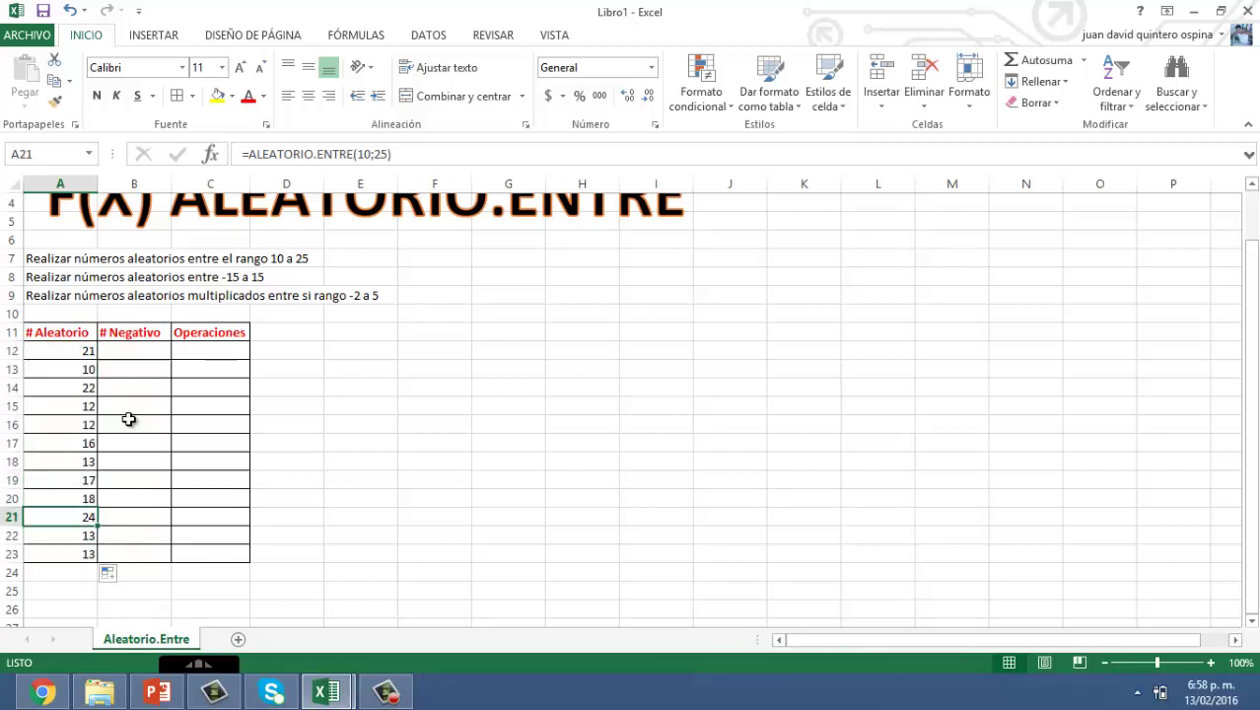
{"action": "left_click", "coordinate": [135, 352]}
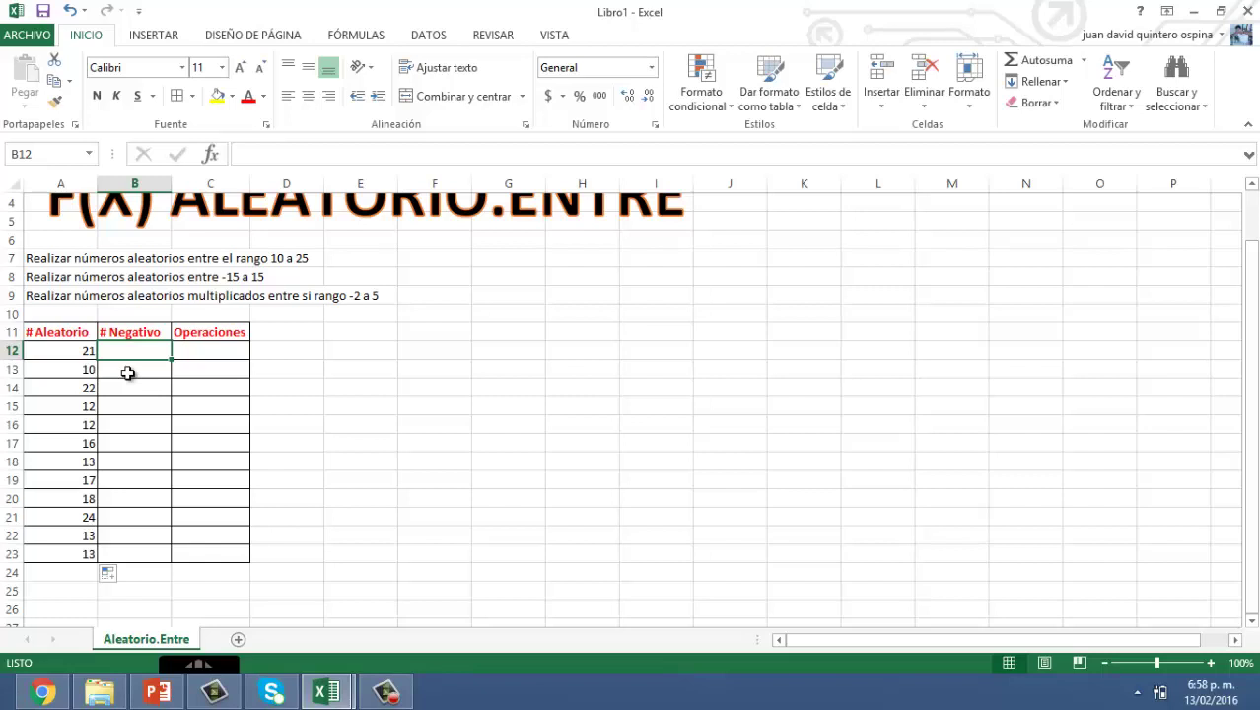
Step: Enter =ALEATORIO.ENTRE(-15;25) in B12 and copy it down to B23
{"action": "type", "text": "="}
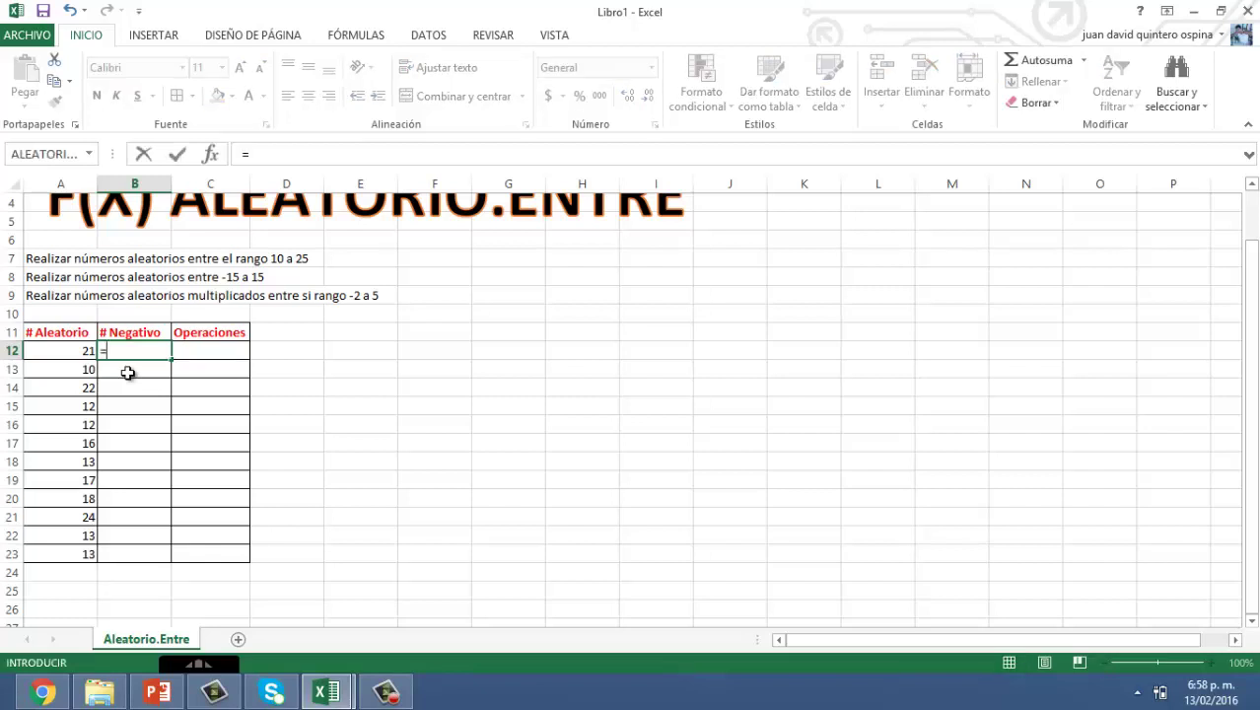
{"action": "type", "text": "ale"}
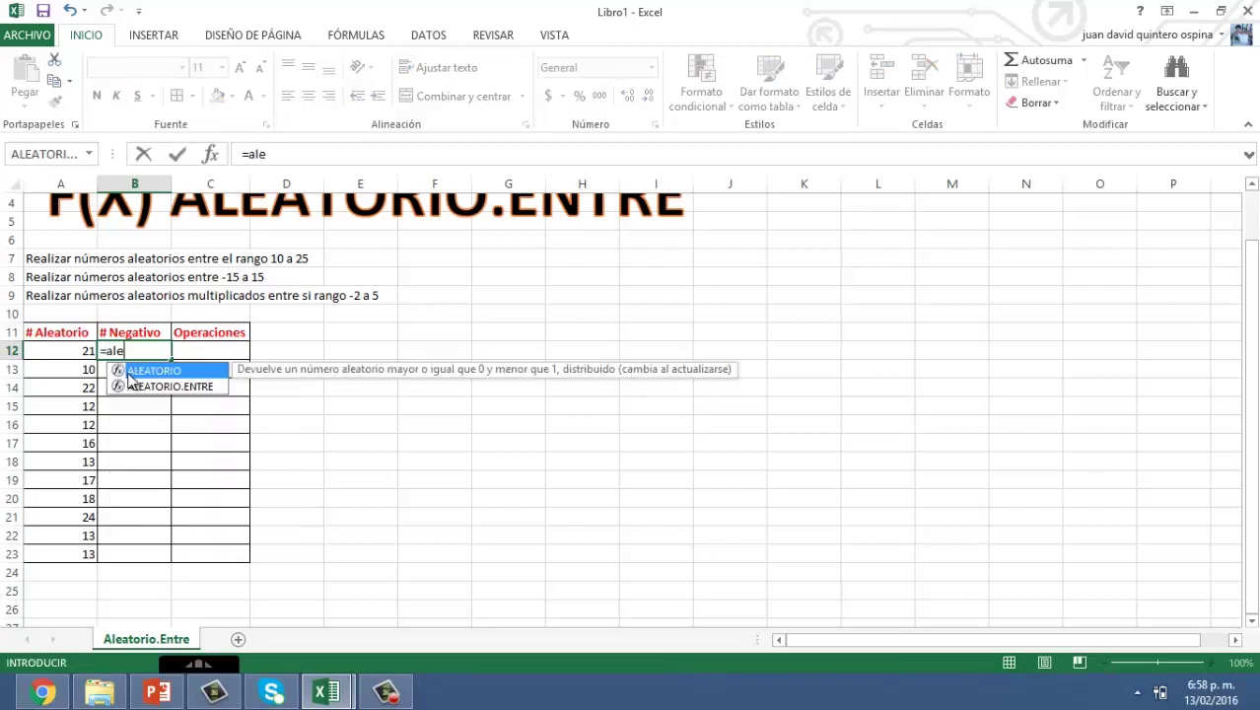
{"action": "type", "text": "atorio"}
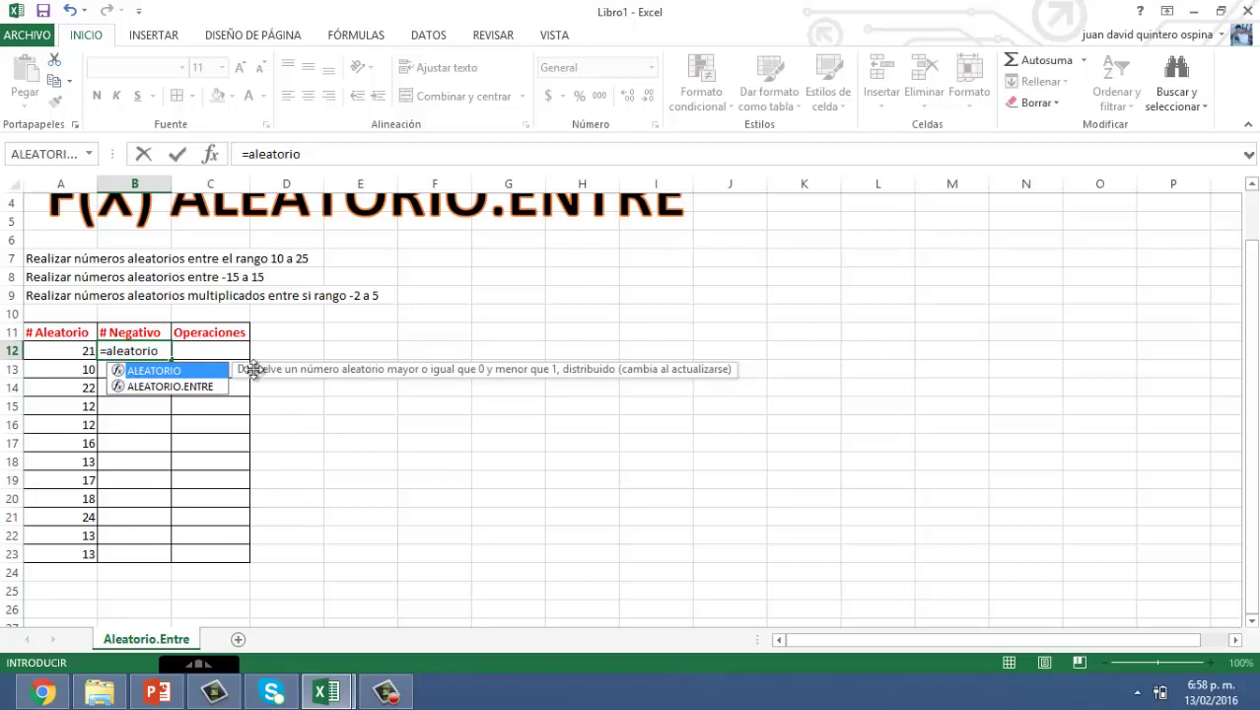
{"action": "key", "text": "Down"}
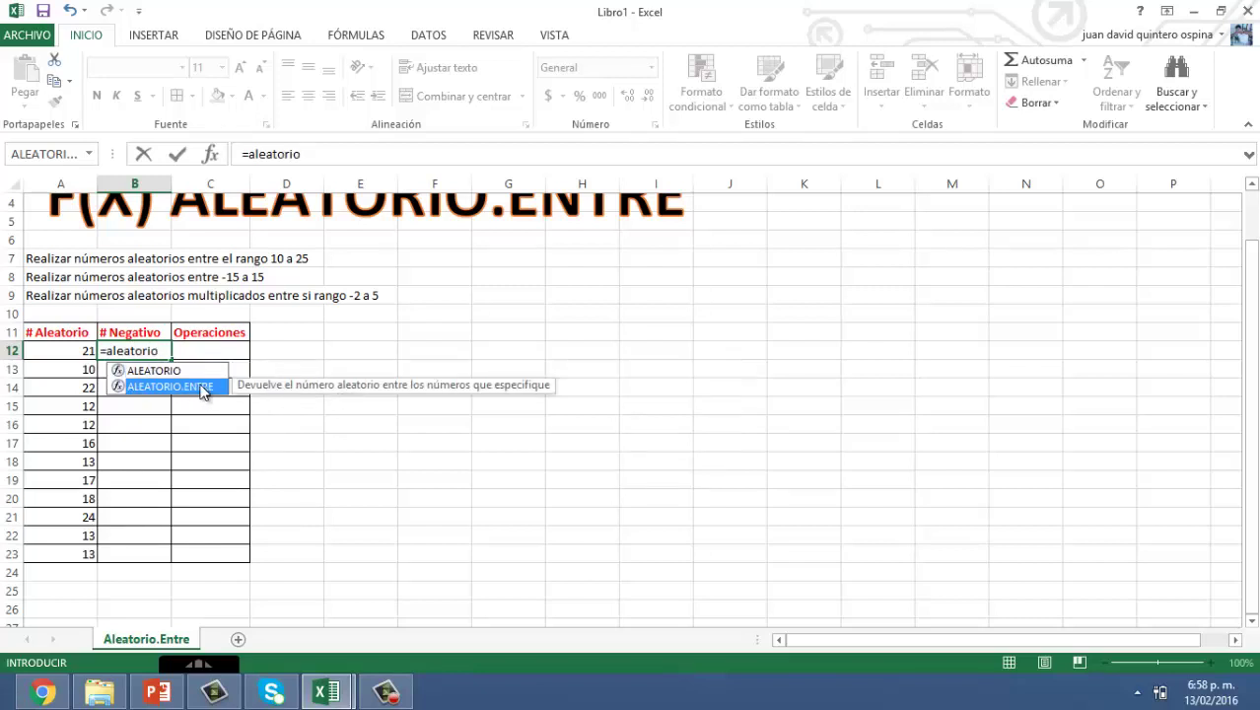
{"action": "double_click", "coordinate": [201, 387]}
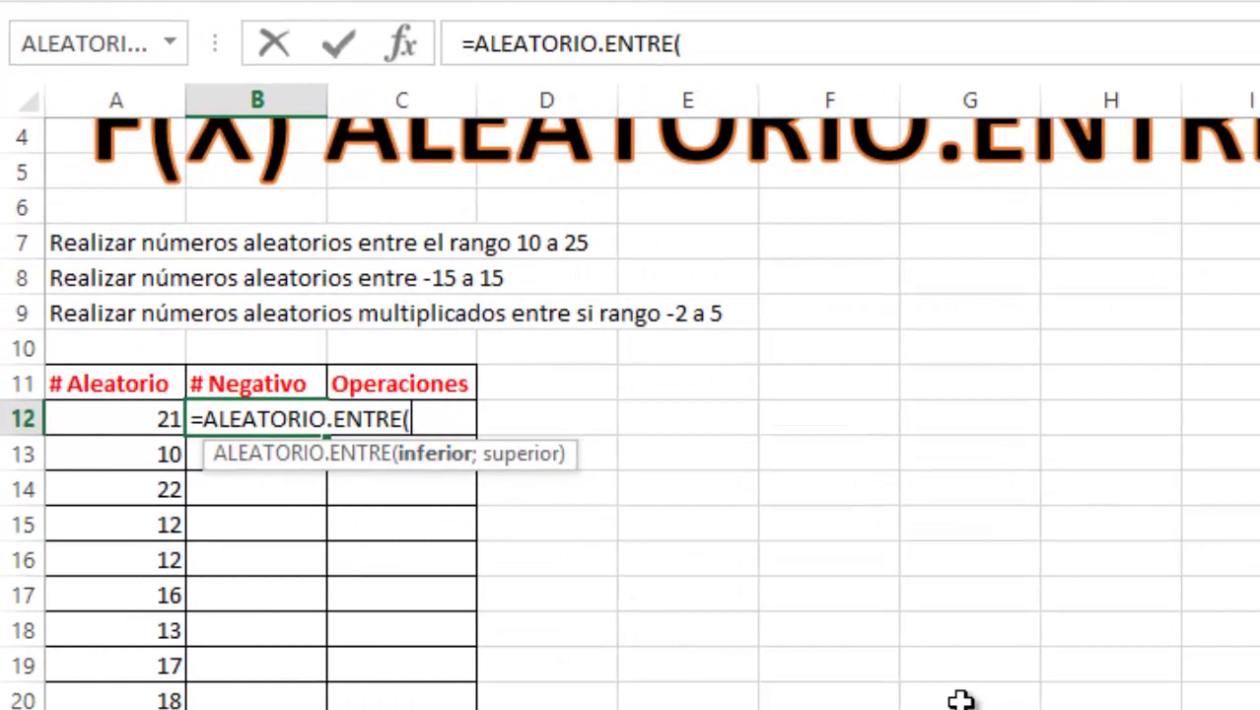
{"action": "type", "text": "-15"}
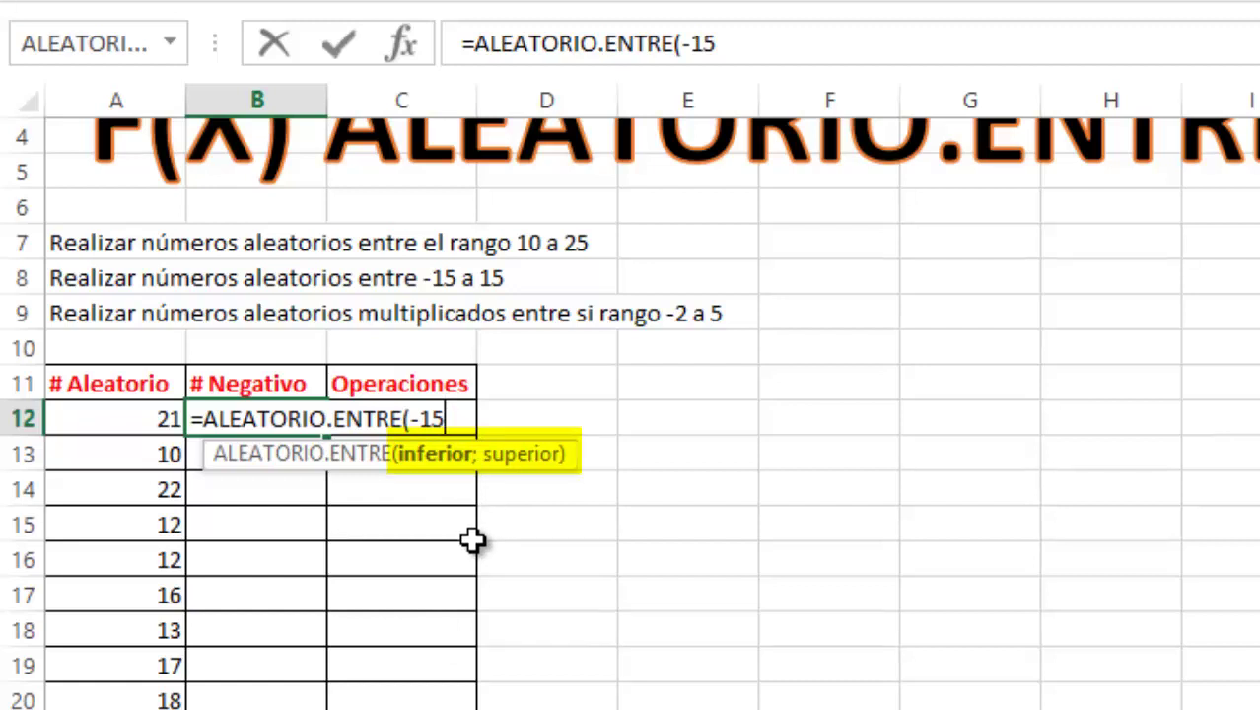
{"action": "type", "text": ";"}
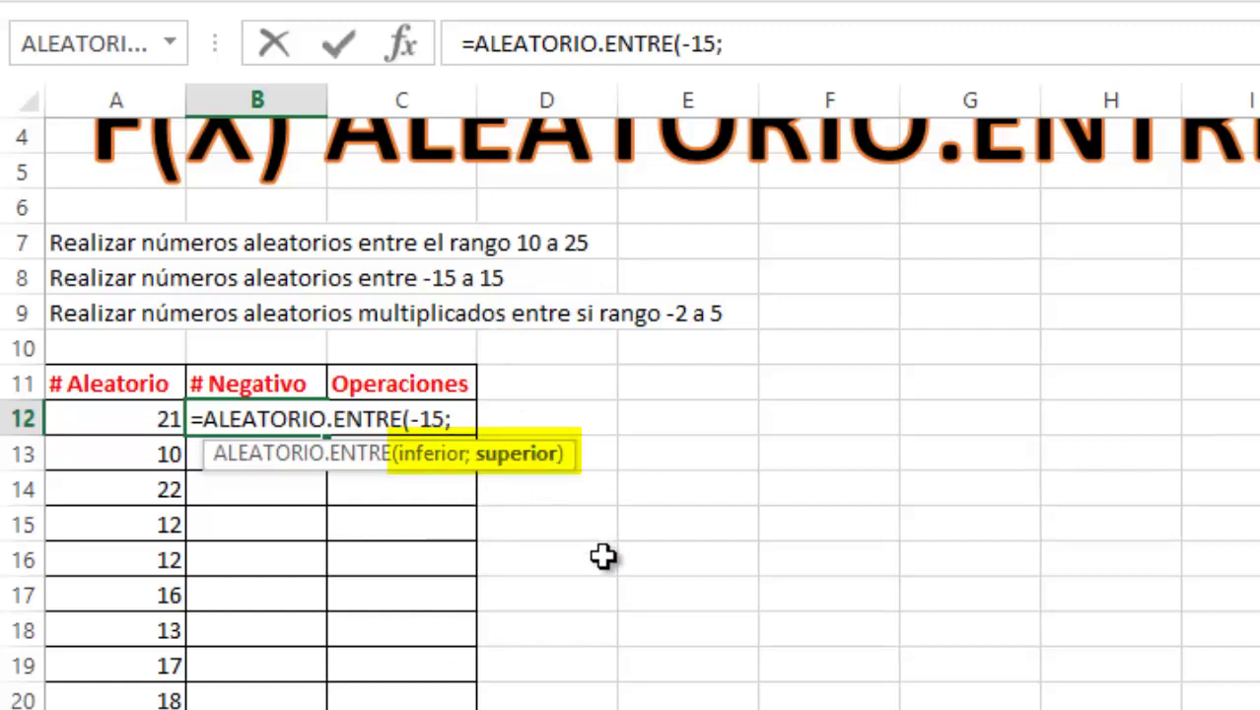
{"action": "type", "text": "25"}
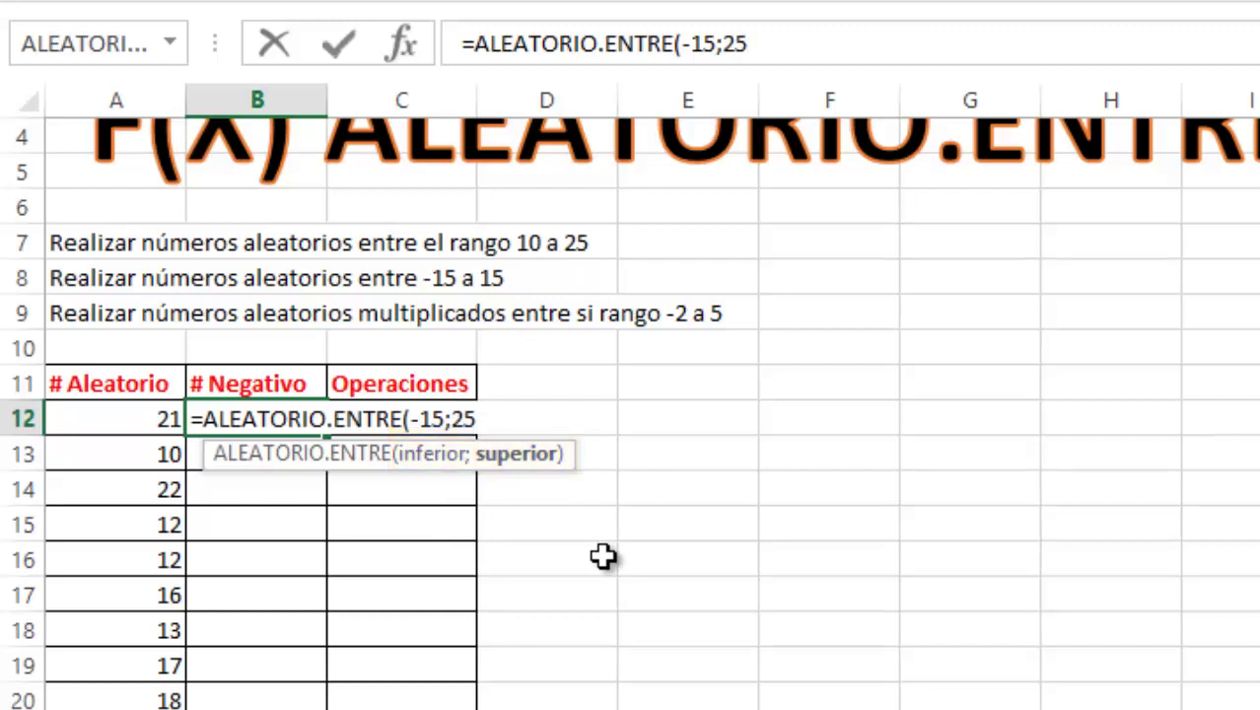
{"action": "type", "text": ")"}
{"action": "key", "text": "Return"}
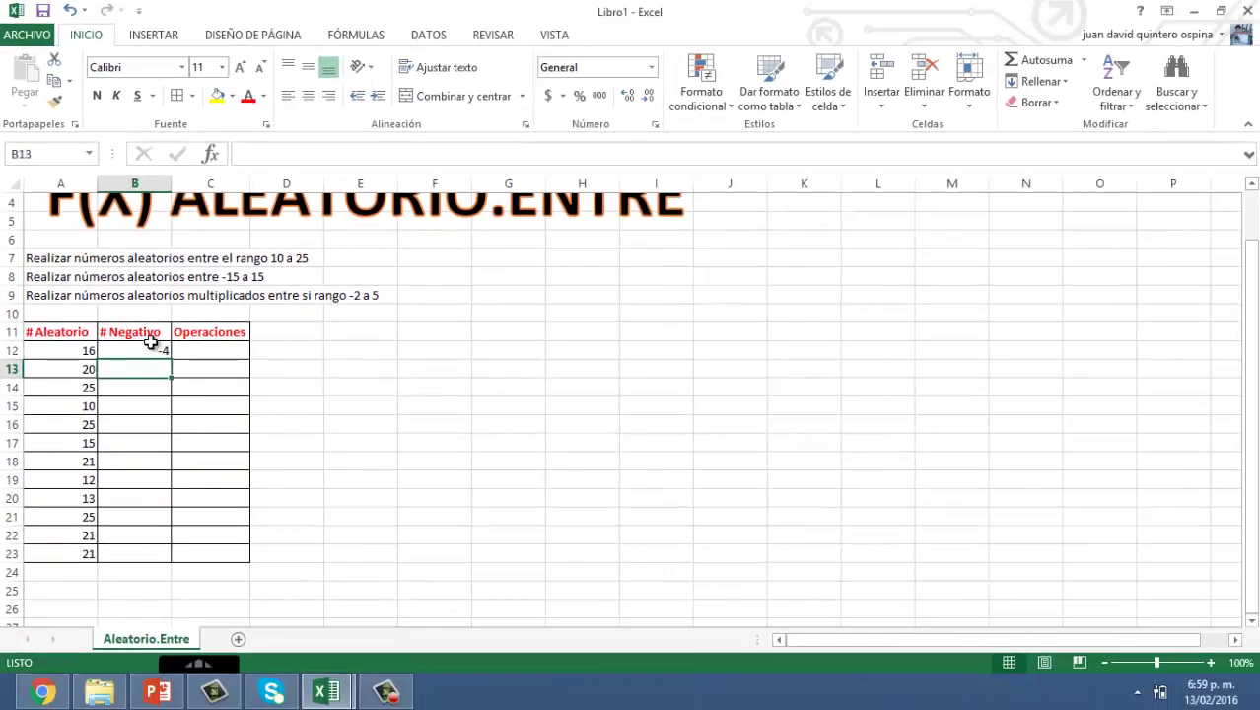
{"action": "left_click", "coordinate": [148, 350]}
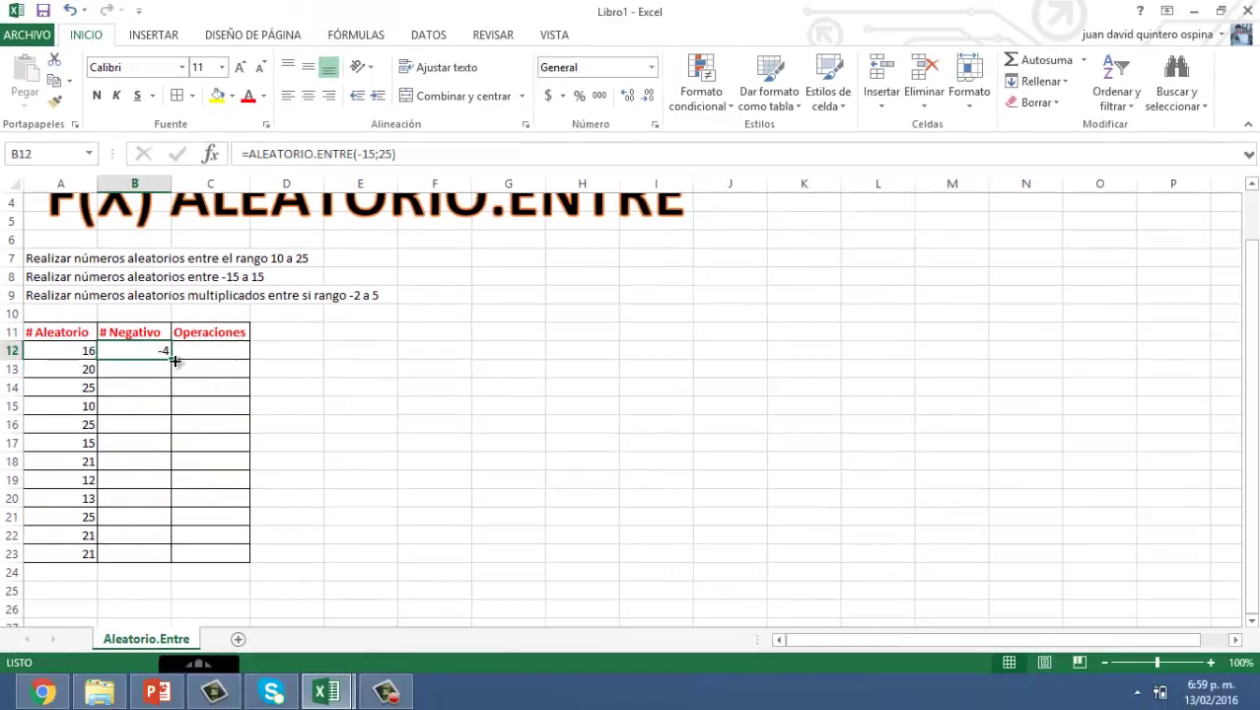
{"action": "left_click_drag", "start_coordinate": [171, 359], "coordinate": [171, 560]}
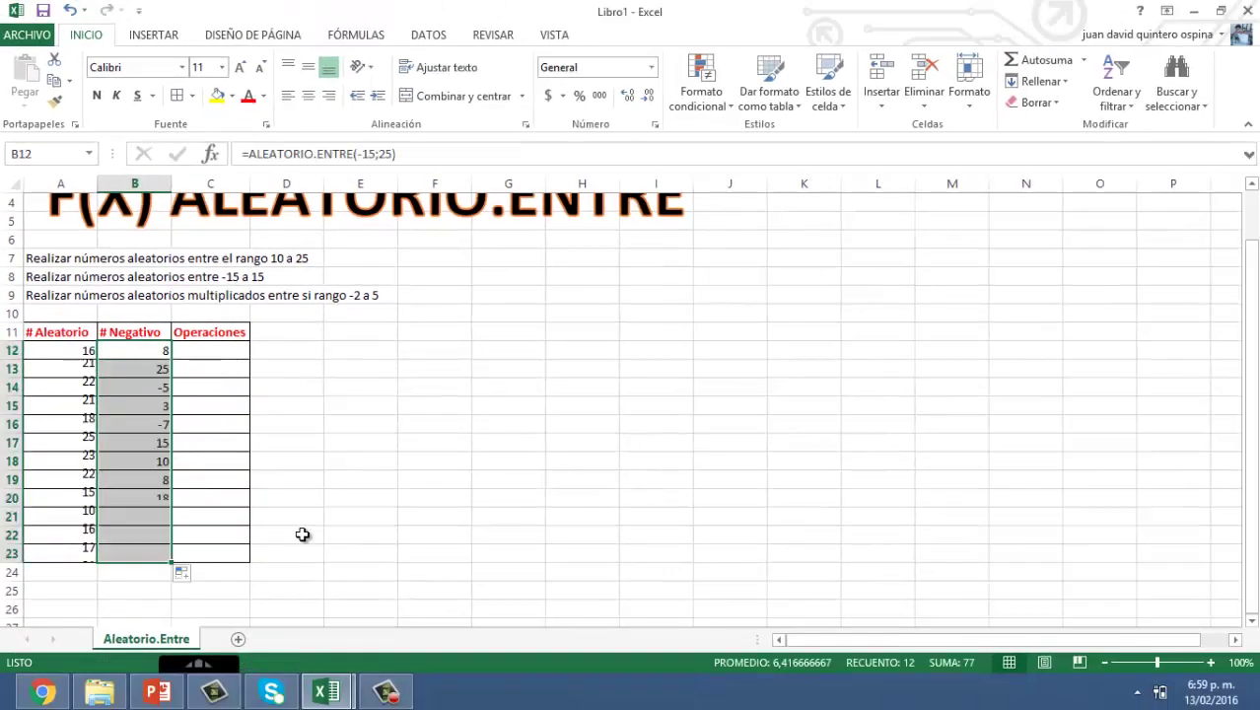
{"action": "left_click", "coordinate": [114, 592]}
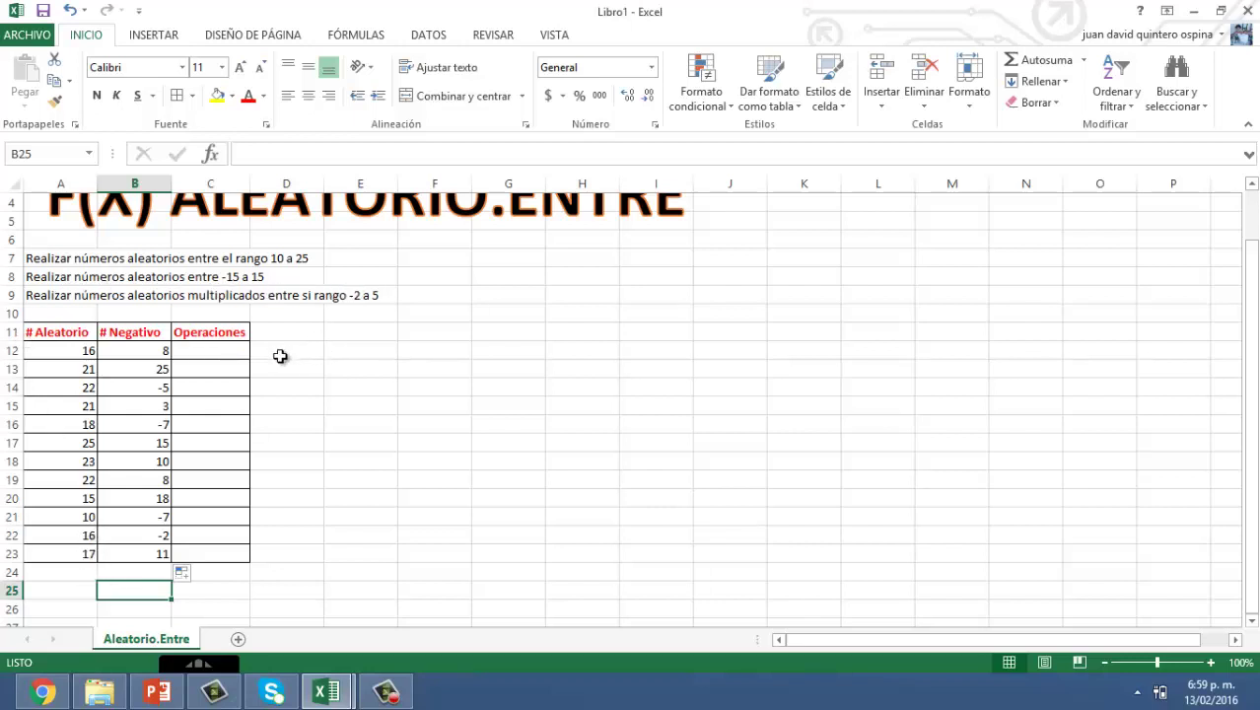
Step: Enter =ALEATORIO.ENTRE(-2;5)*ALEATORIO.ENTRE(-2;5) in cell C12
{"action": "left_click", "coordinate": [214, 349]}
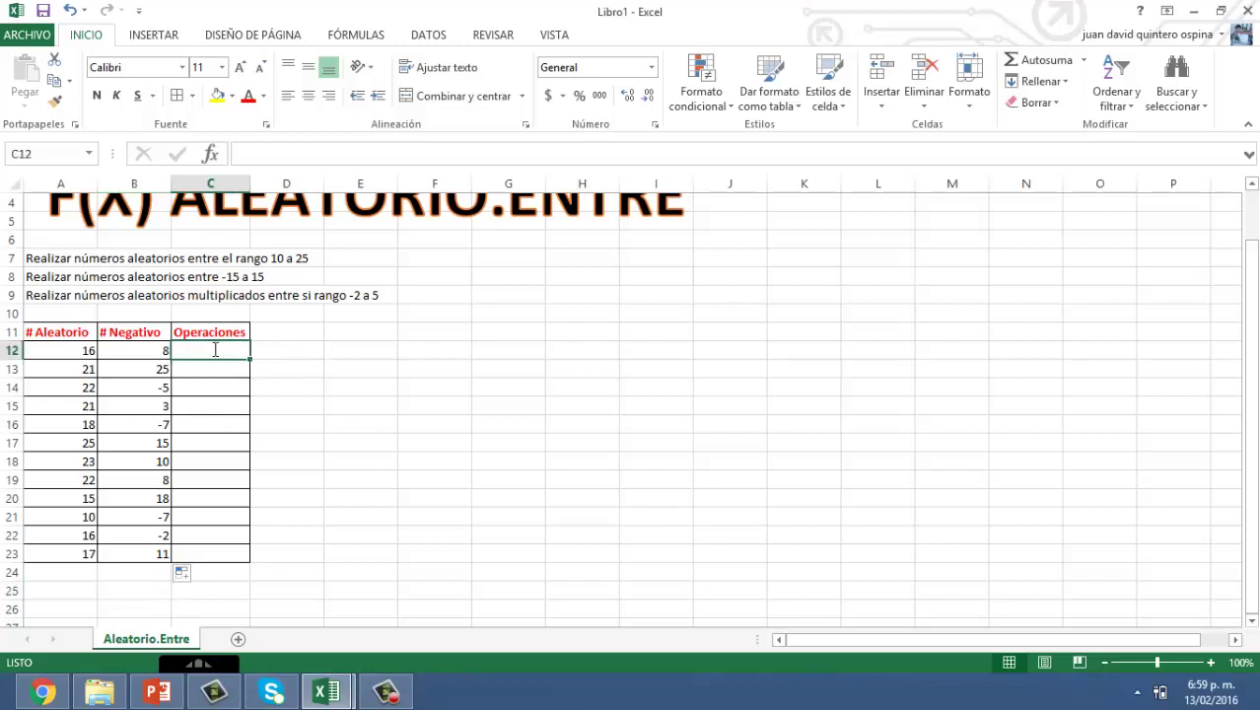
{"action": "type", "text": "=ale"}
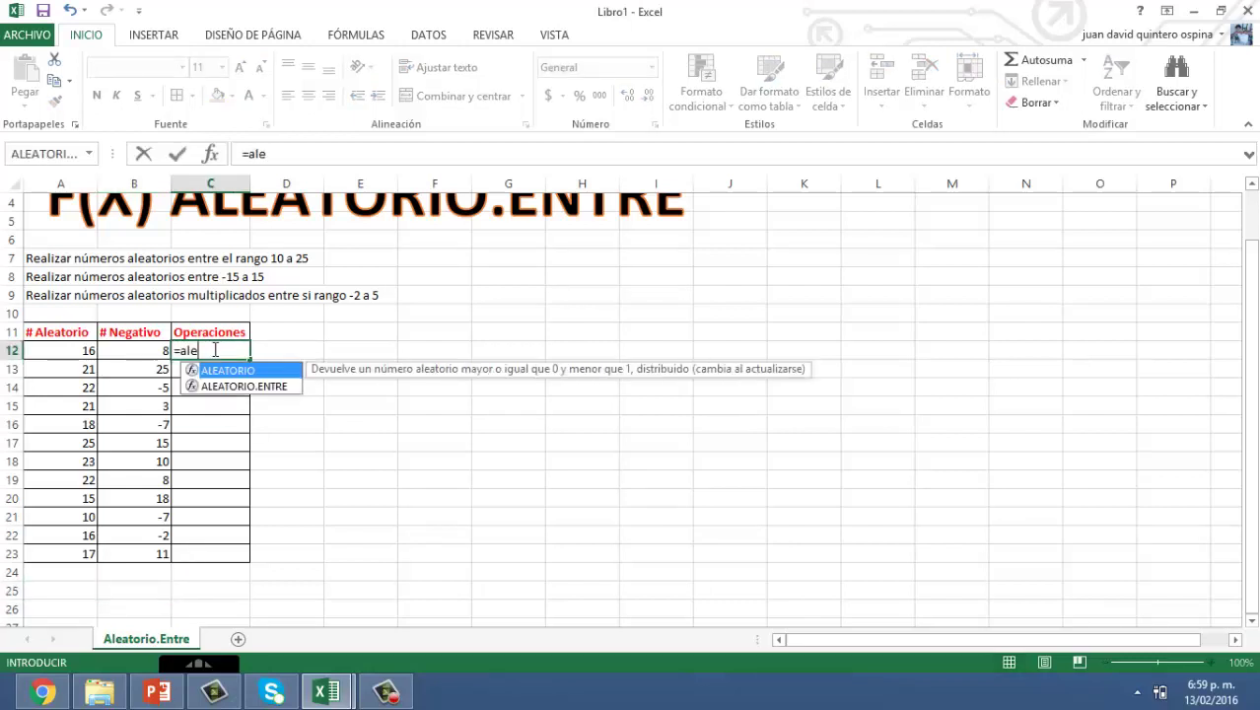
{"action": "type", "text": "a"}
{"action": "key", "text": "Down"}
{"action": "key", "text": "Tab"}
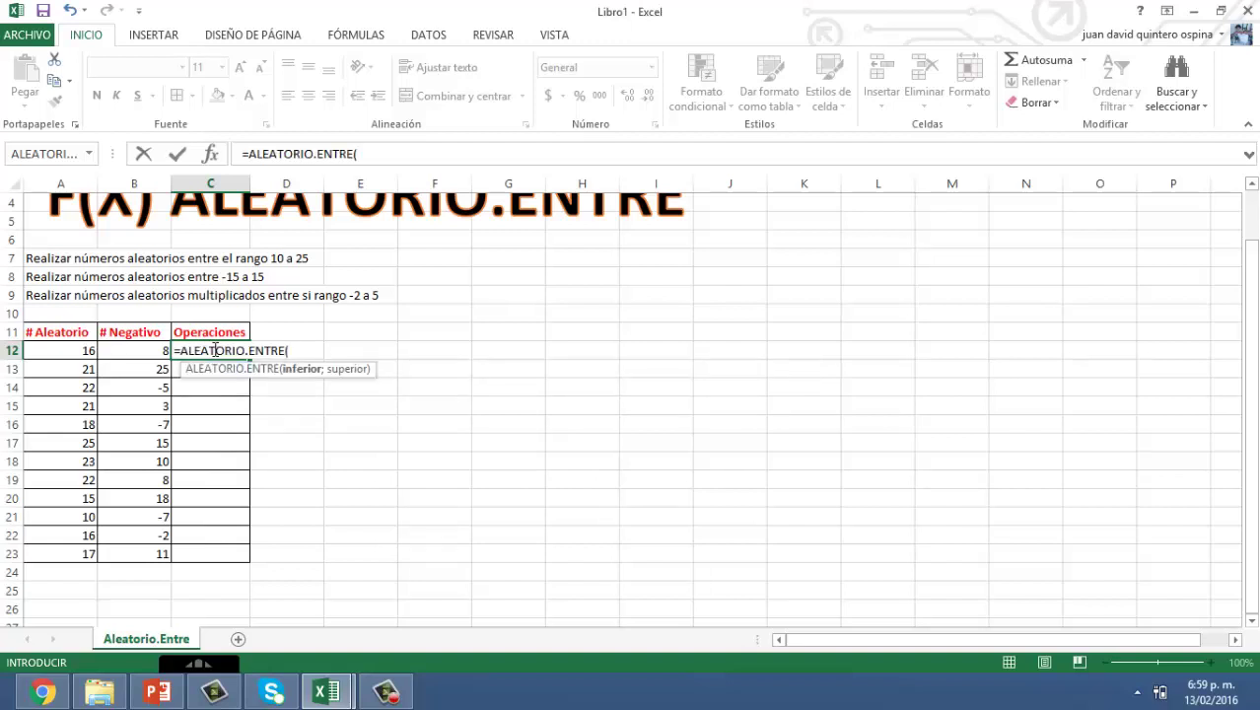
{"action": "type", "text": "-2"}
{"action": "type", "text": ";5"}
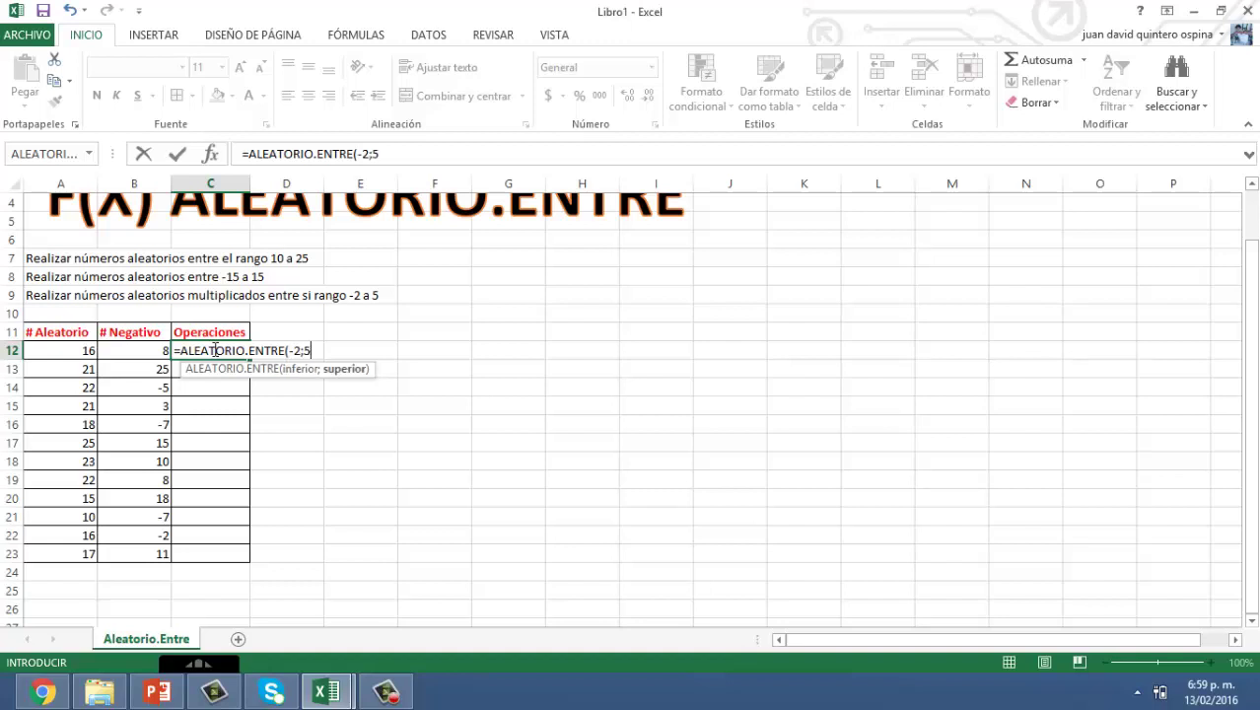
{"action": "type", "text": ")"}
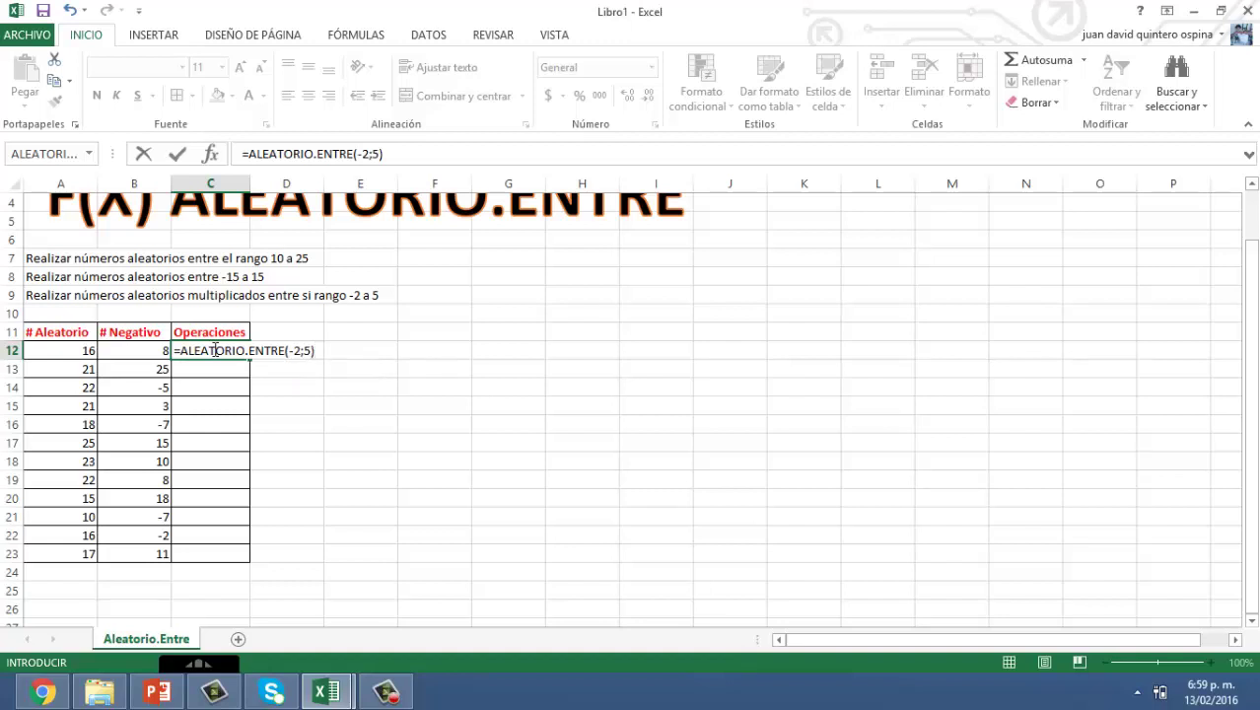
{"action": "type", "text": "*ale"}
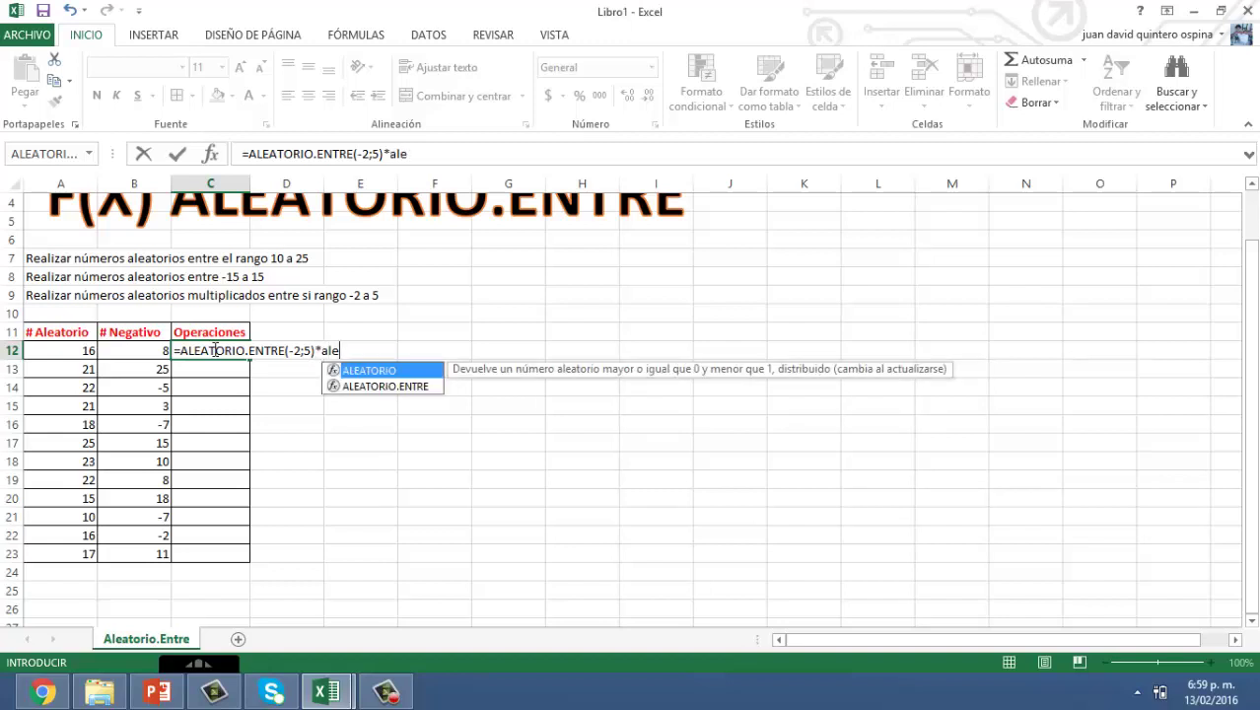
{"action": "type", "text": "torio"}
{"action": "key", "text": "BackSpace"}
{"action": "key", "text": "BackSpace"}
{"action": "key", "text": "BackSpace"}
{"action": "type", "text": "a"}
{"action": "double_click", "coordinate": [372, 387]}
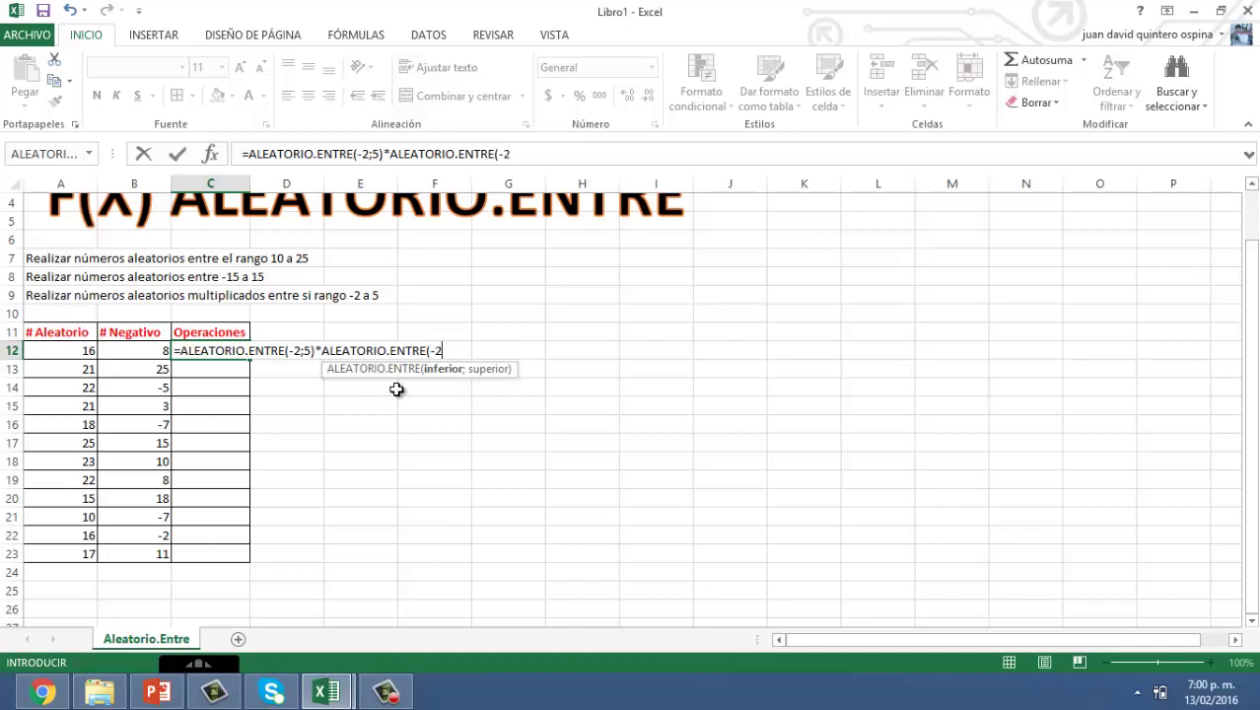
{"action": "type", "text": ";5"}
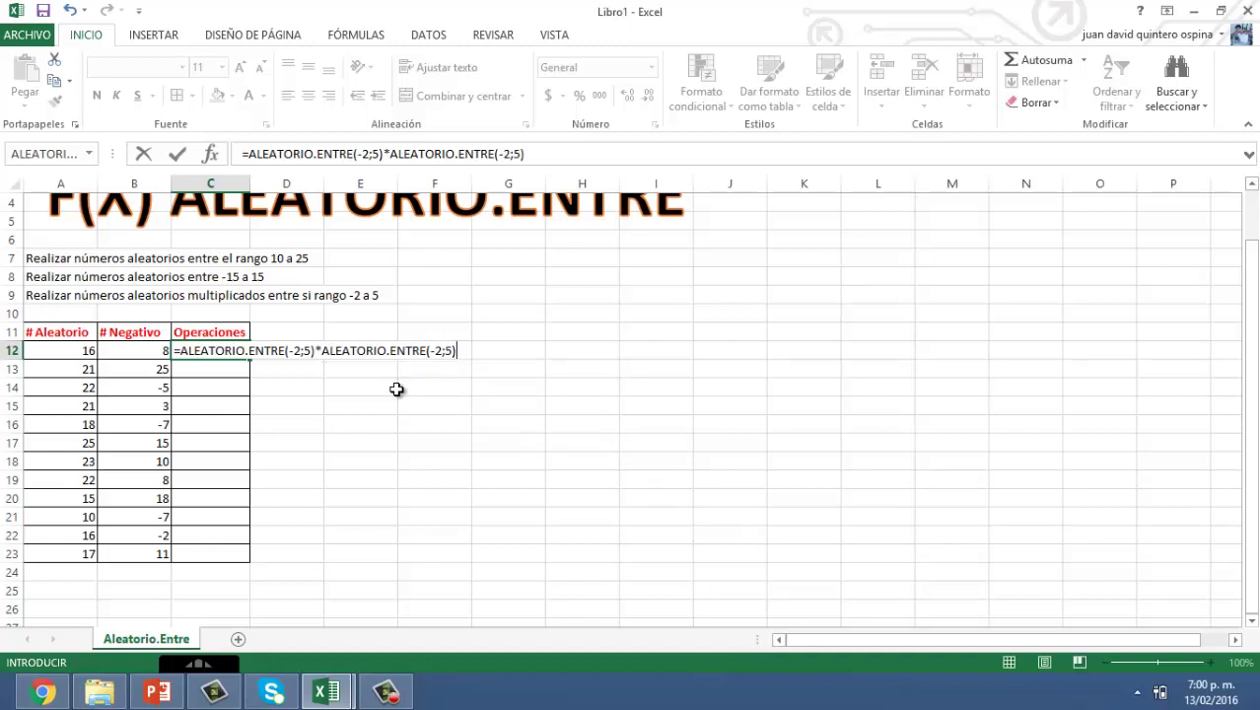
{"action": "key", "text": "Return"}
Step: Copy the C12 formula down through C23
{"action": "left_click", "coordinate": [227, 349]}
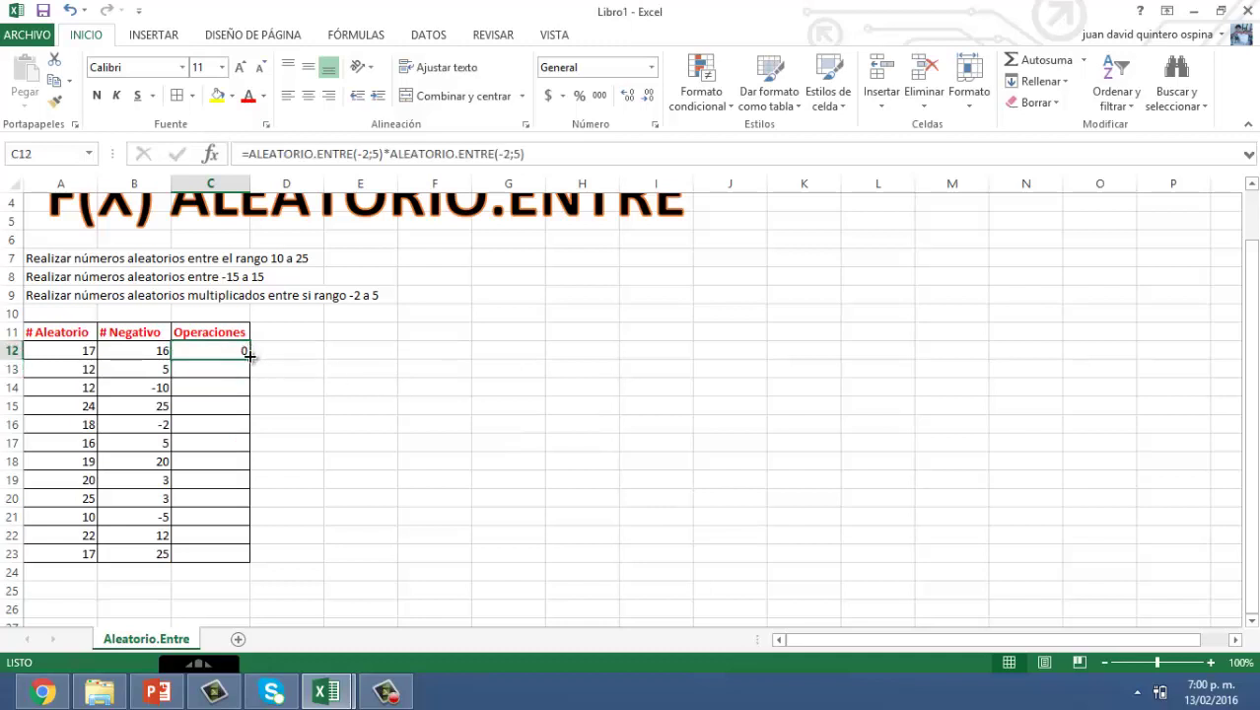
{"action": "left_click_drag", "start_coordinate": [248, 359], "coordinate": [241, 559]}
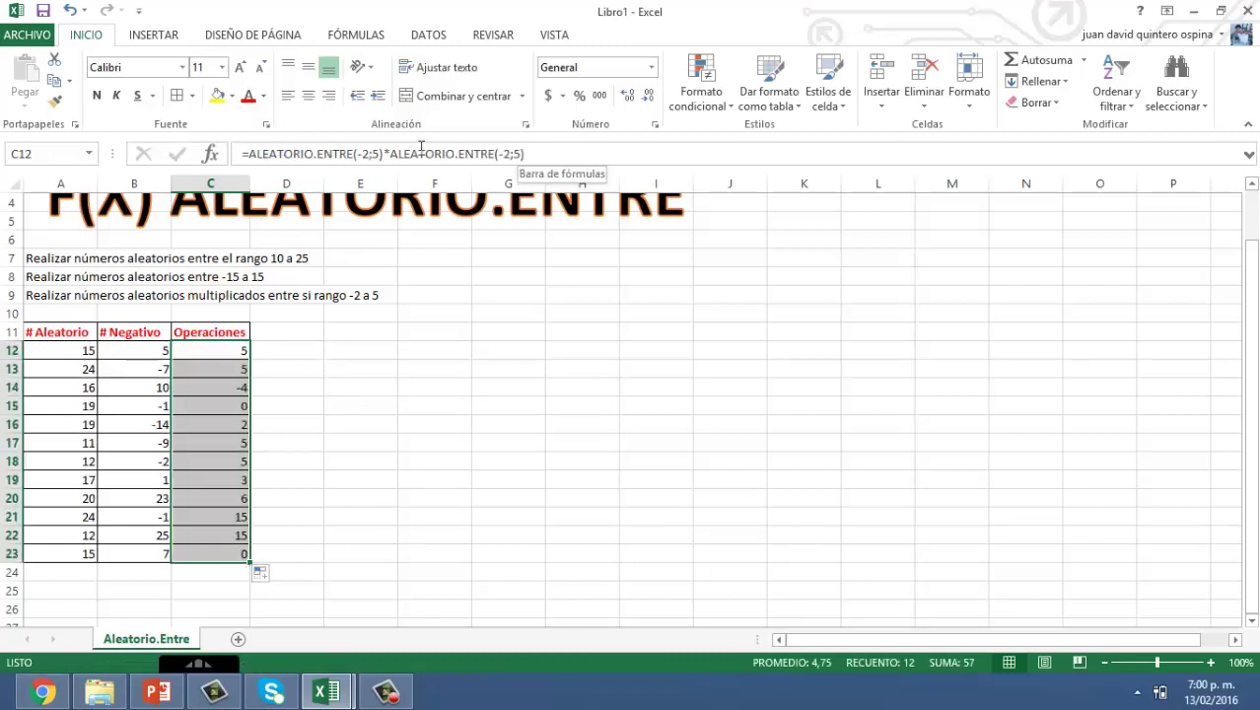
{"action": "left_click", "coordinate": [219, 343]}
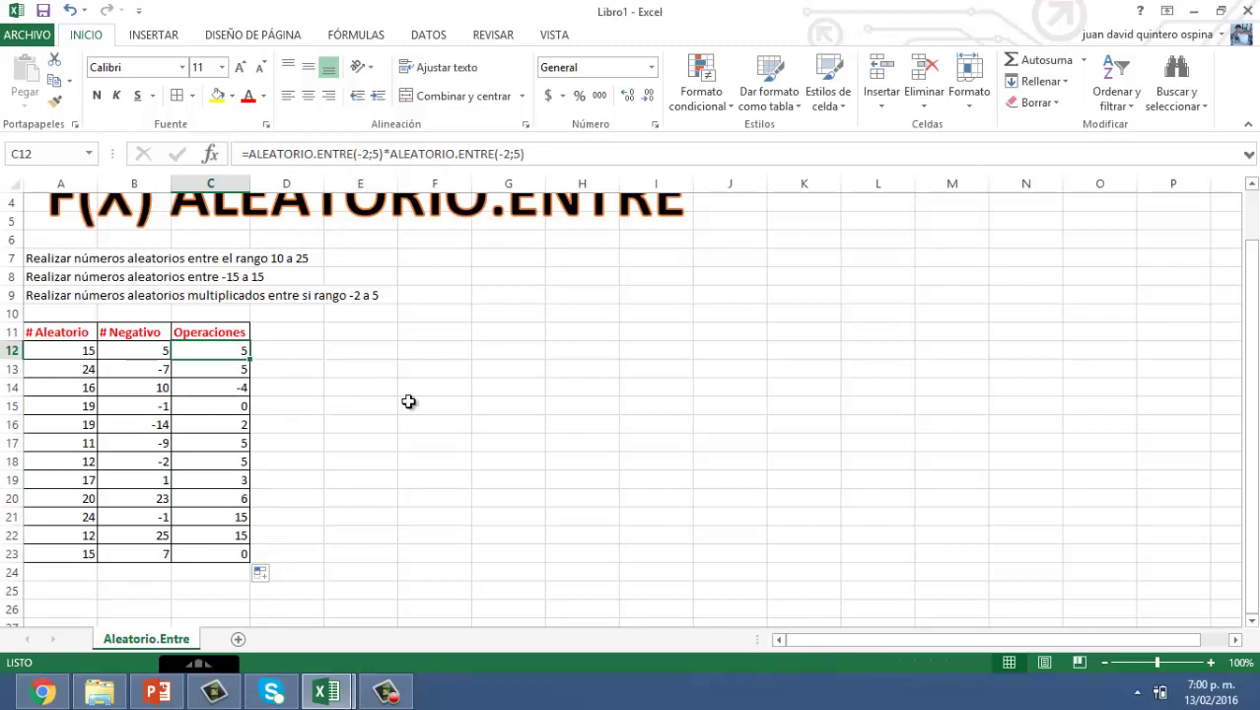
Step: Inspect the A12 formula and recalculate the table's random numbers
{"action": "left_click", "coordinate": [70, 348]}
{"action": "left_click_drag", "start_coordinate": [70, 348], "coordinate": [197, 345]}
{"action": "left_click", "coordinate": [199, 348]}
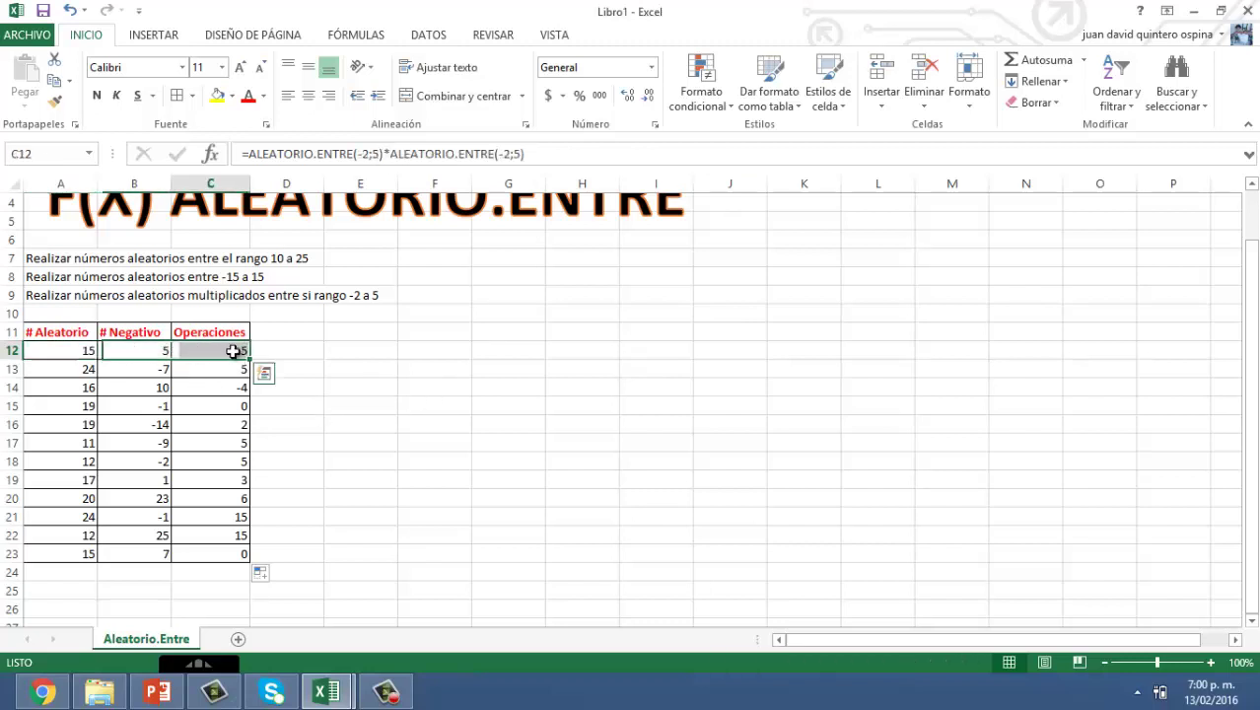
{"action": "left_click", "coordinate": [296, 348]}
{"action": "key", "text": "Return"}
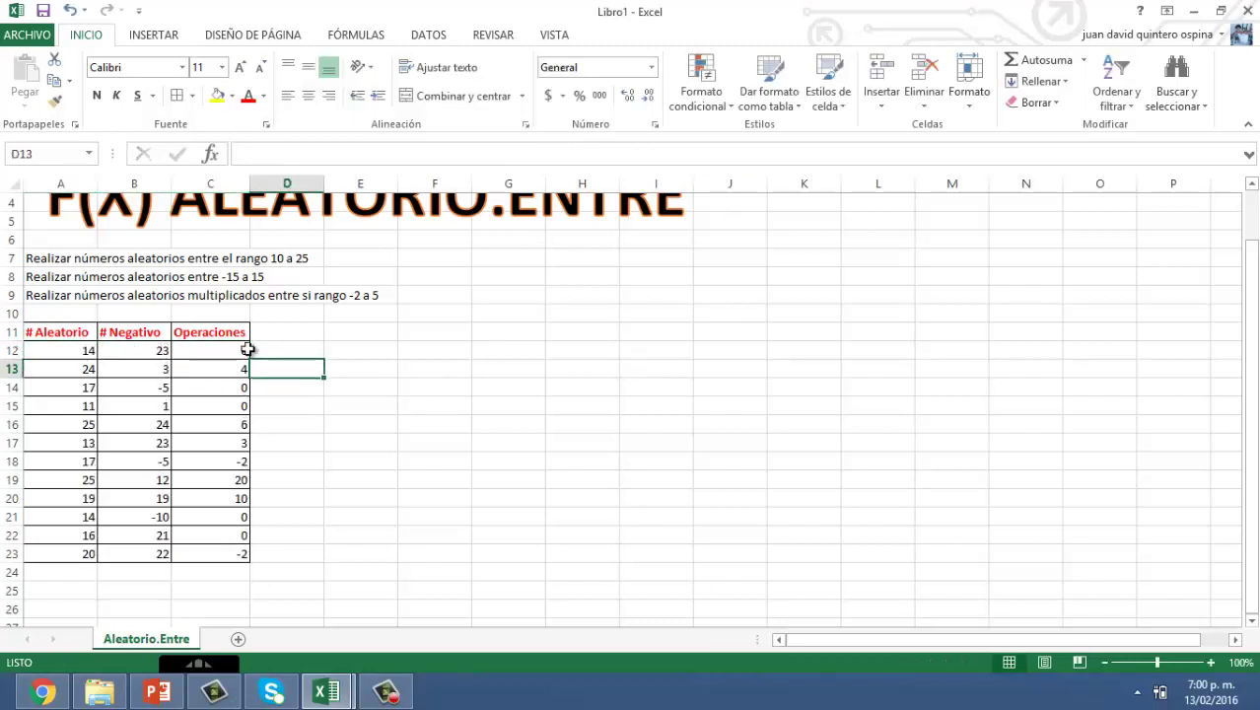
Step: Copy A12:C23 and paste it back at A12 as Valores
{"action": "left_click_drag", "start_coordinate": [81, 348], "coordinate": [219, 540]}
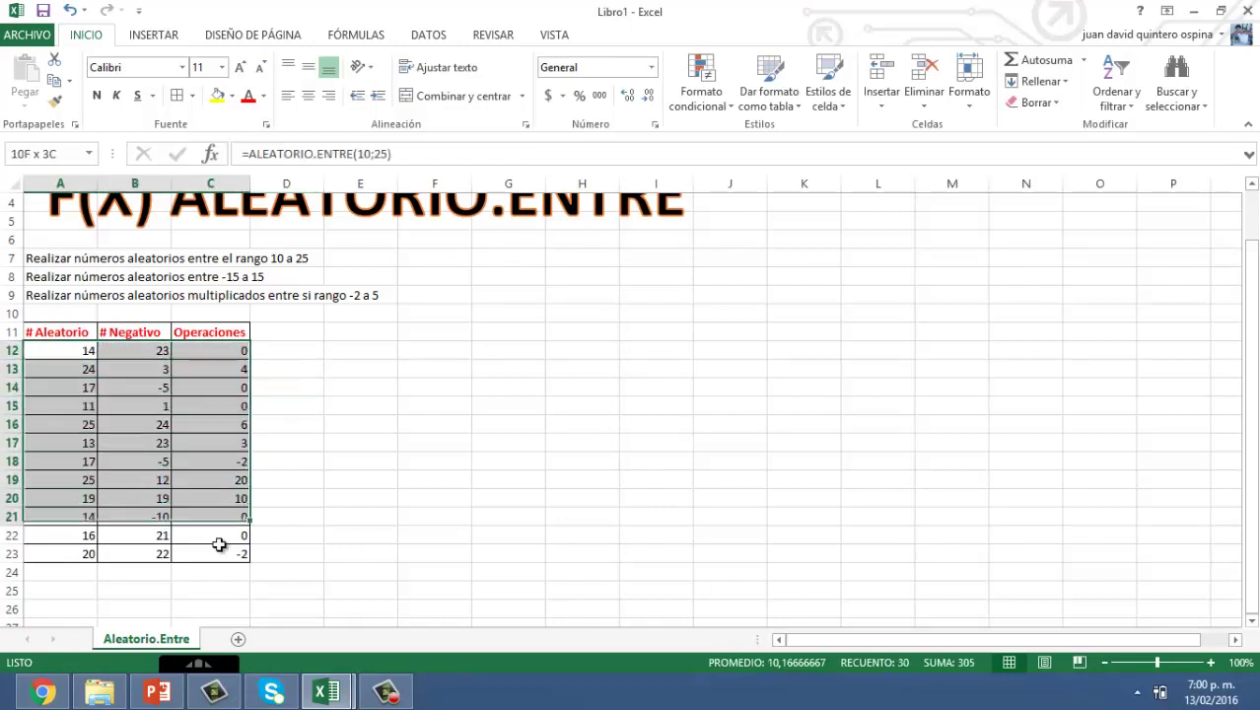
{"action": "right_click", "coordinate": [210, 395]}
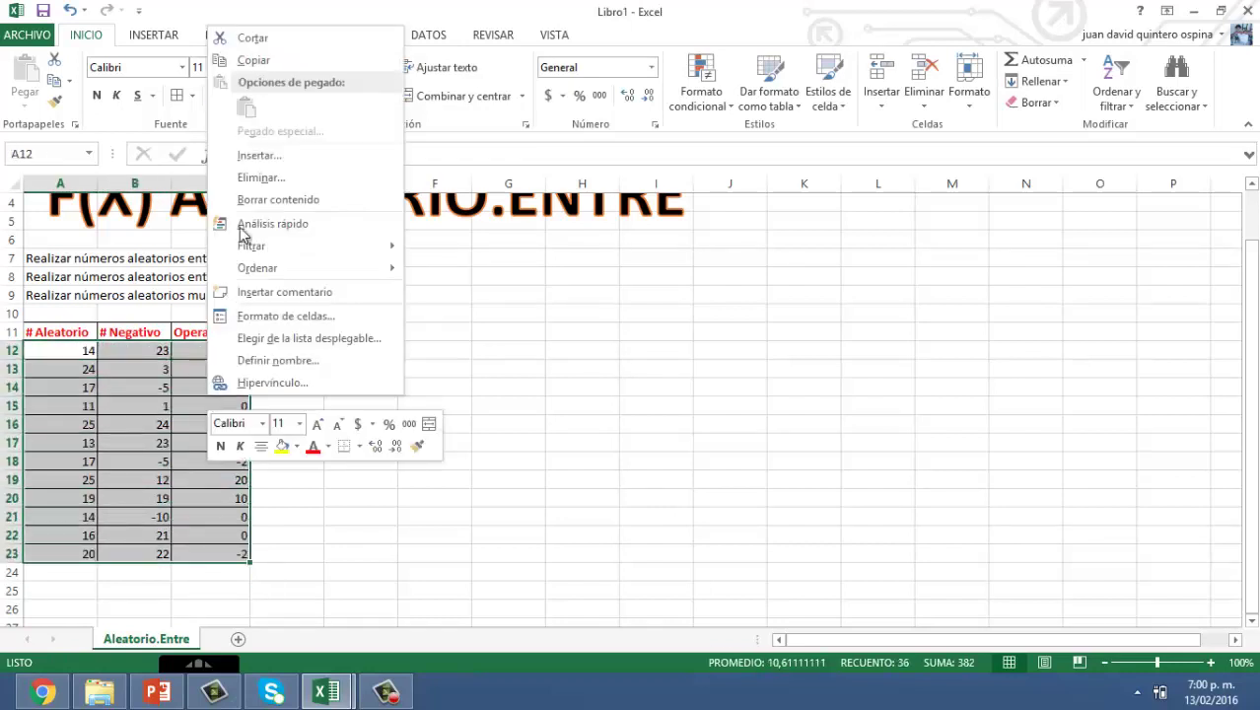
{"action": "left_click", "coordinate": [248, 57]}
{"action": "left_click", "coordinate": [75, 350]}
{"action": "right_click", "coordinate": [73, 350]}
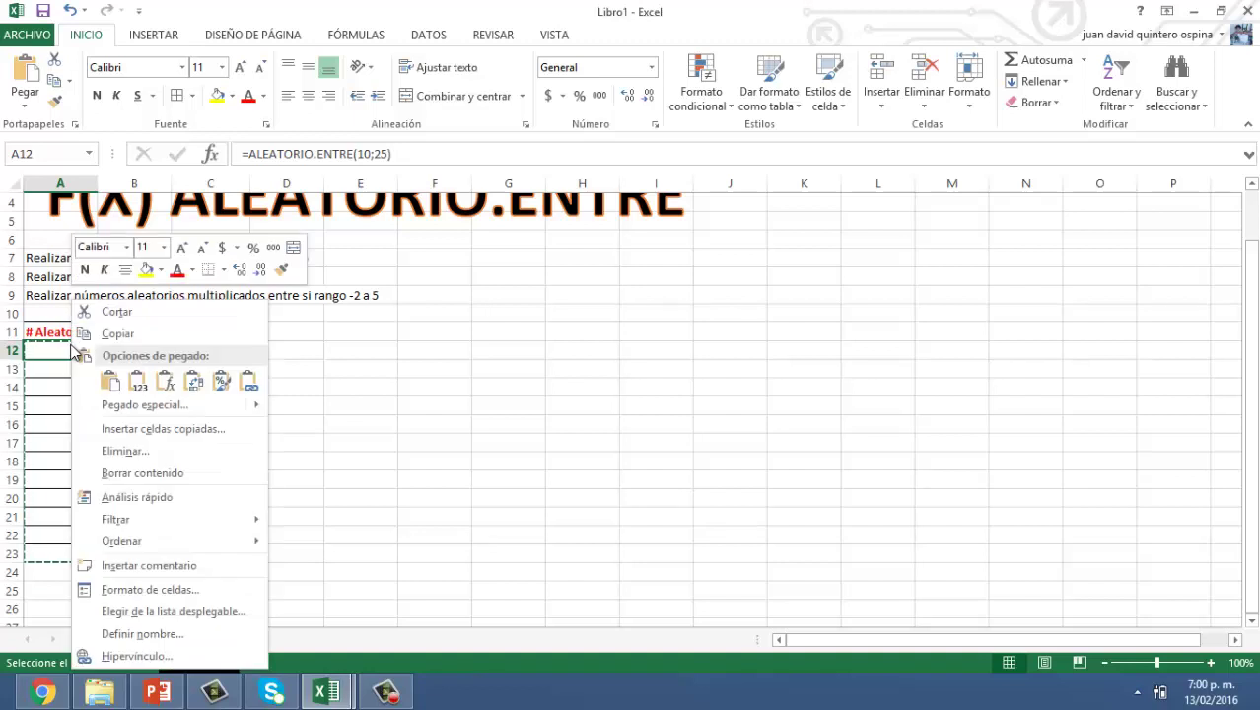
{"action": "left_click", "coordinate": [137, 381]}
Step: Clear the pending copy and verify the table now holds plain values
{"action": "double_click", "coordinate": [356, 369]}
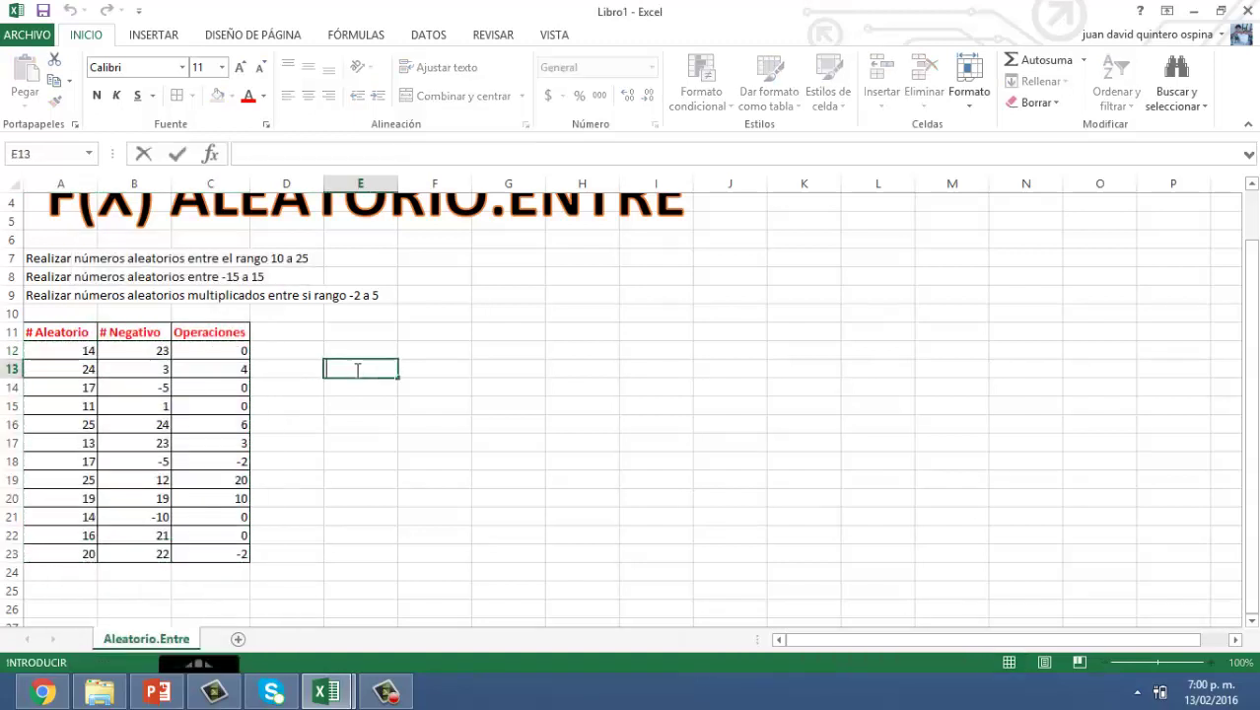
{"action": "key", "text": "Return"}
{"action": "left_click_drag", "start_coordinate": [70, 349], "coordinate": [216, 556]}
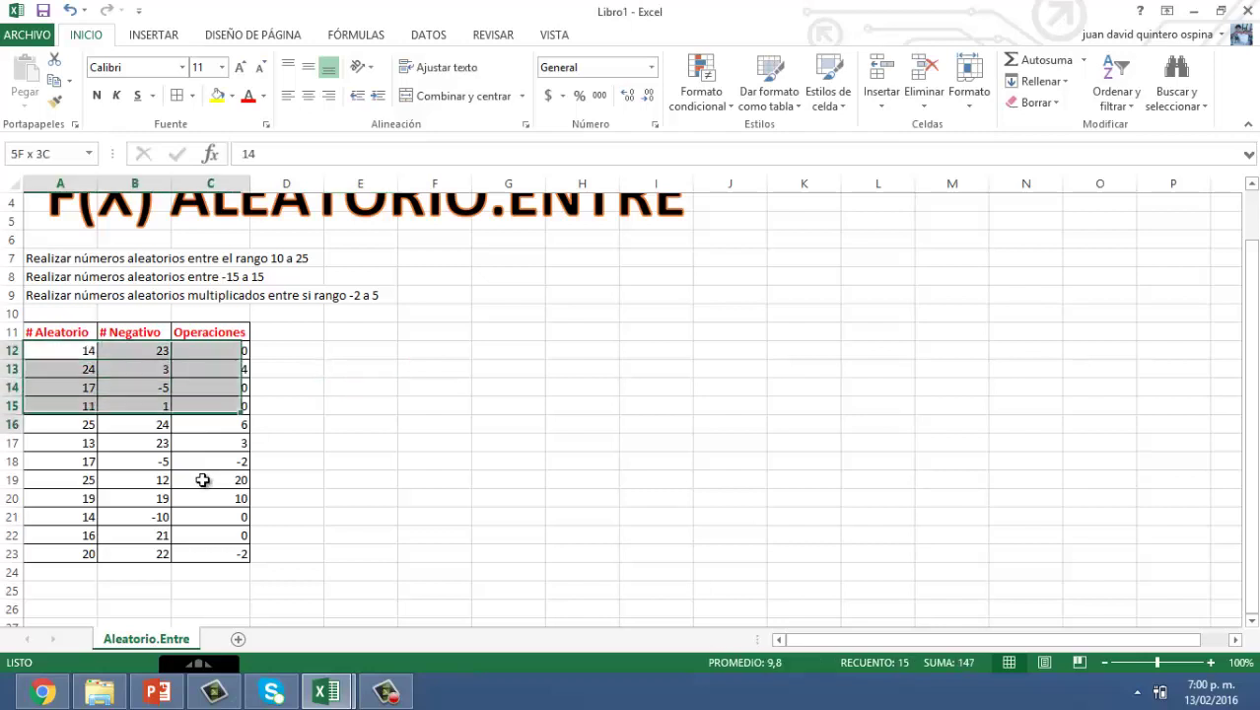
{"action": "left_click", "coordinate": [67, 350]}
{"action": "left_click", "coordinate": [347, 335]}
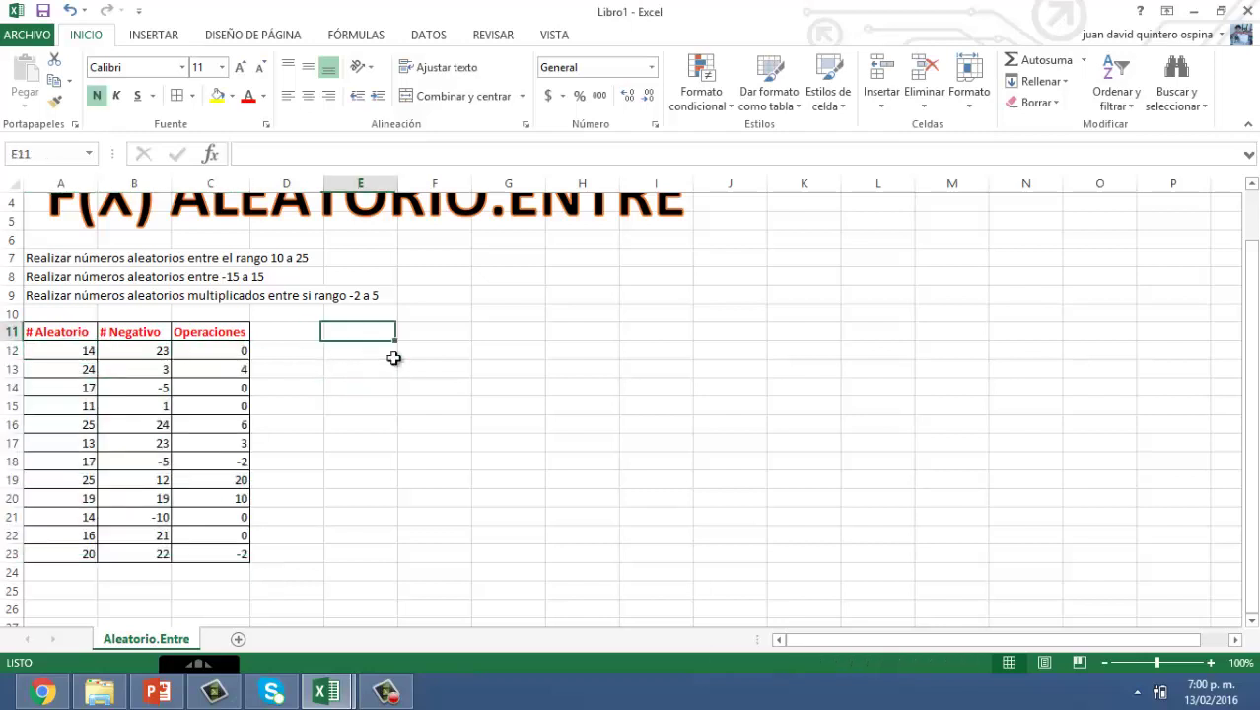
{"action": "scroll", "coordinate": [424, 381], "scroll_direction": "up", "scroll_amount": 1}
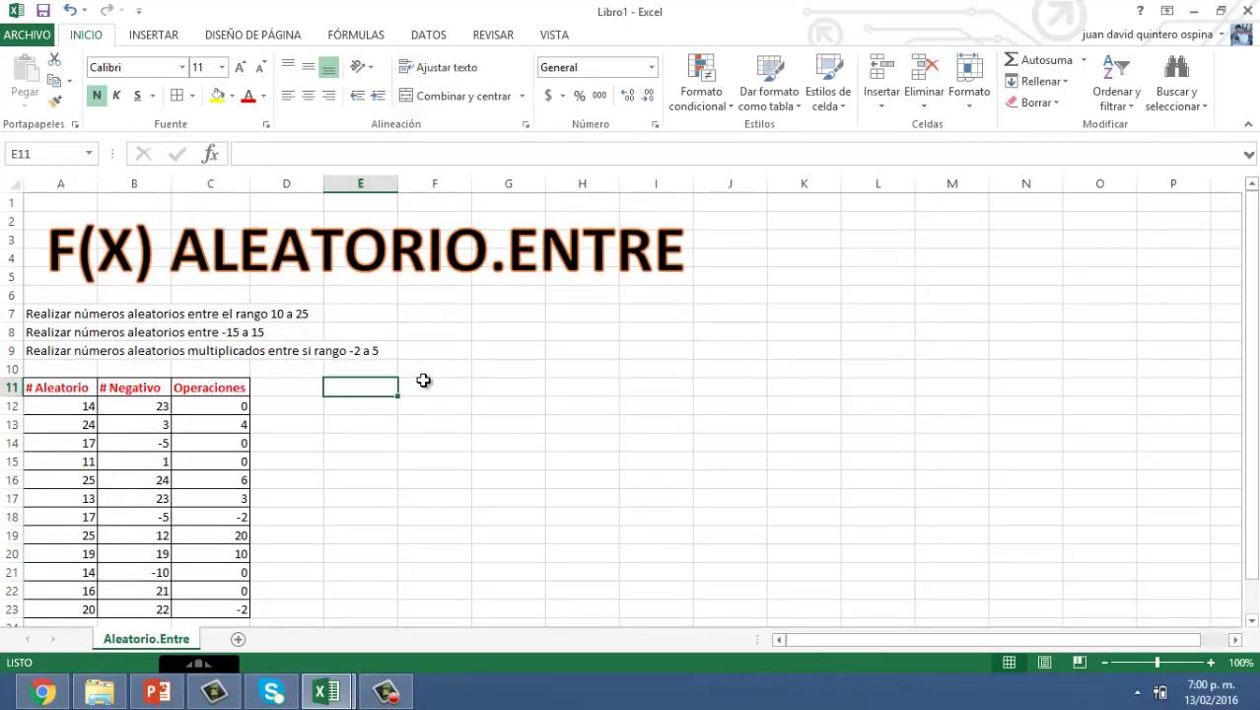